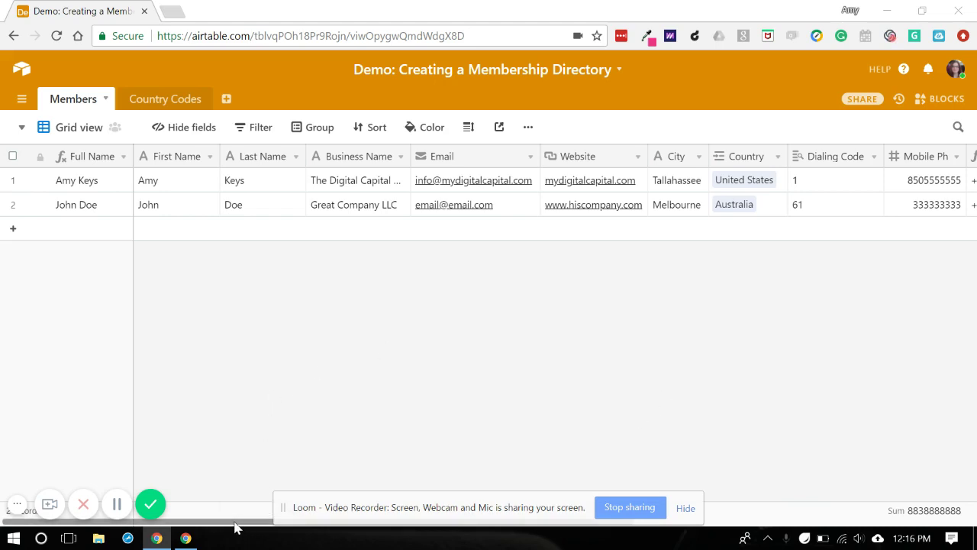
Widen the Business Name column in the Members grid so that the full company names fit.
drag(235, 525, 722, 527)
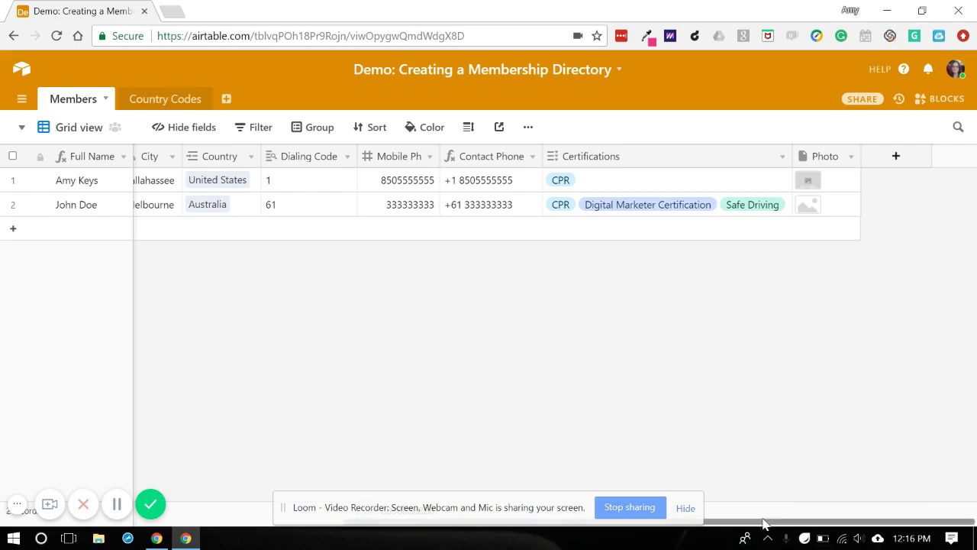
drag(763, 524, 327, 499)
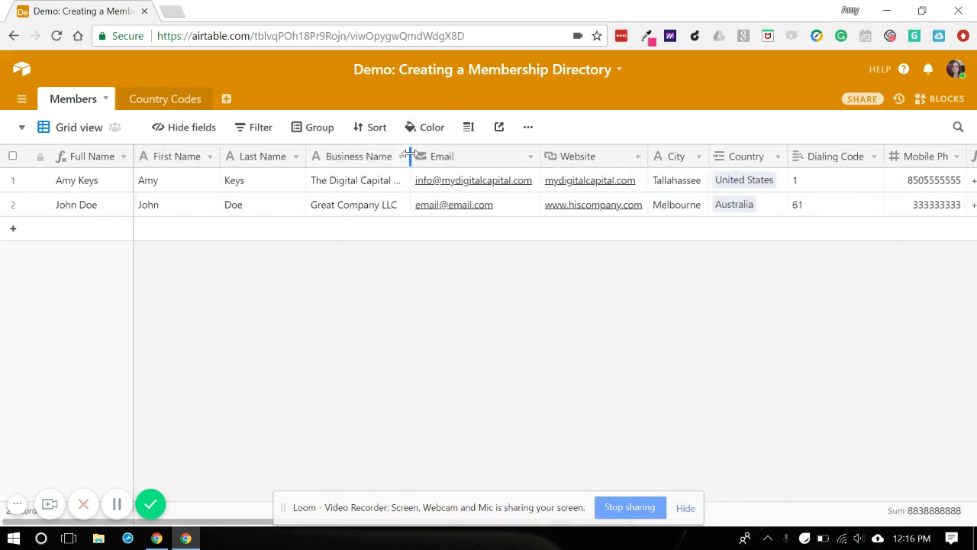
drag(409, 156, 453, 155)
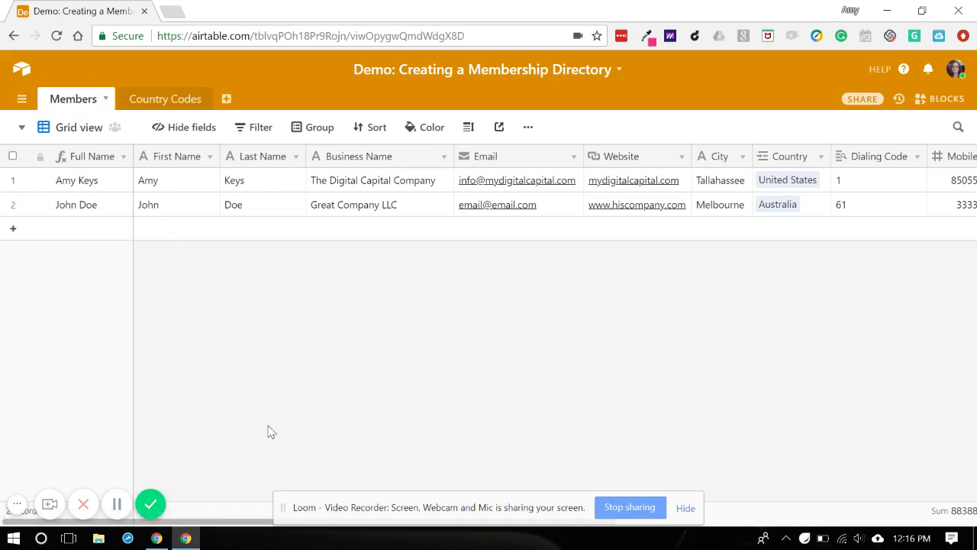
scroll(216, 522, right, 10)
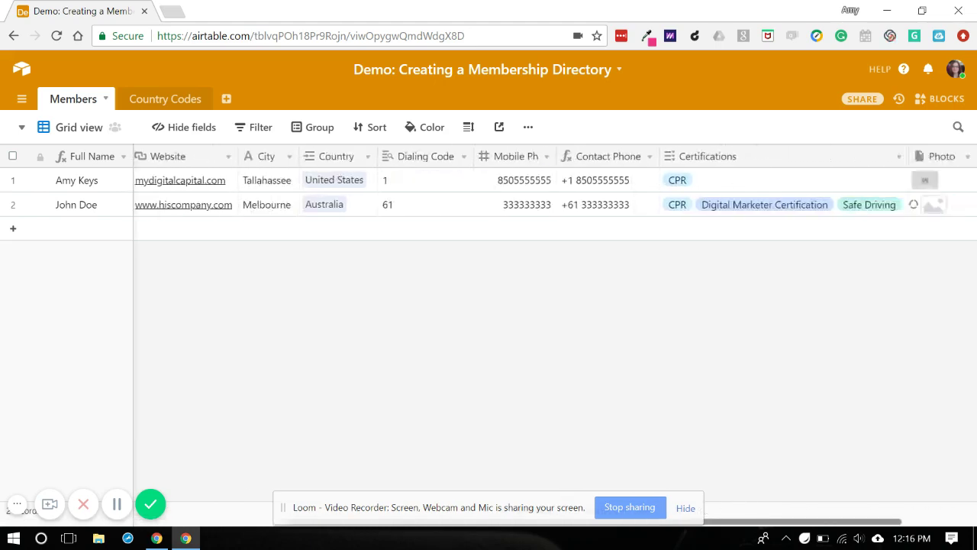
scroll(476, 526, left, 10)
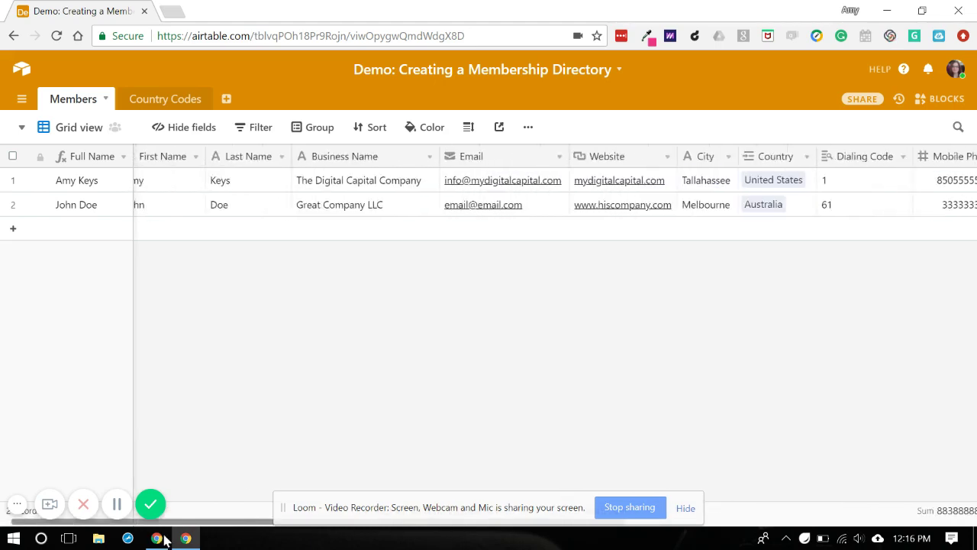
mouse_move(187, 477)
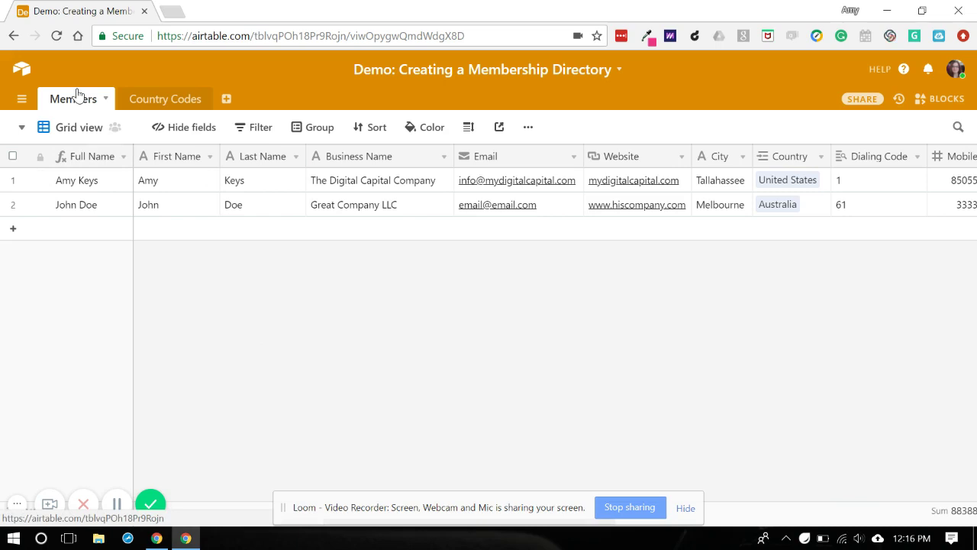
Add a form view to the Members table, named with the owner's first name in possessive form followed by "YouTube Membership Directory".
click(21, 128)
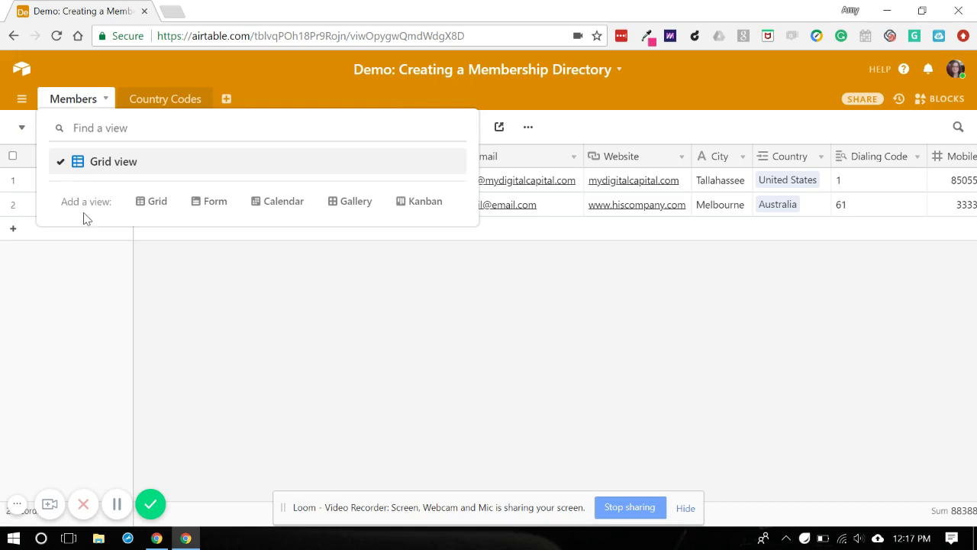
click(204, 202)
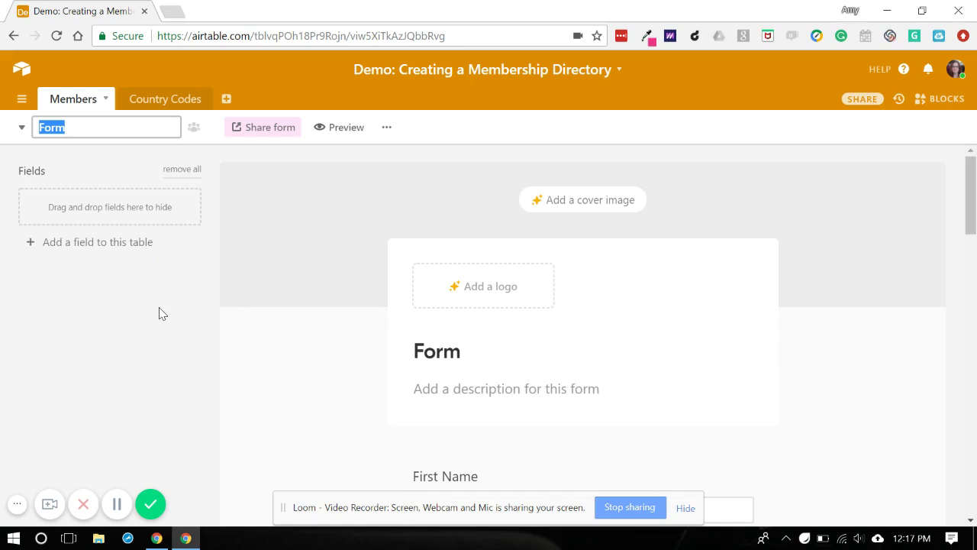
text(E)
key(BackSpace)
key(BackSpace)
text(Amy's YouTube )
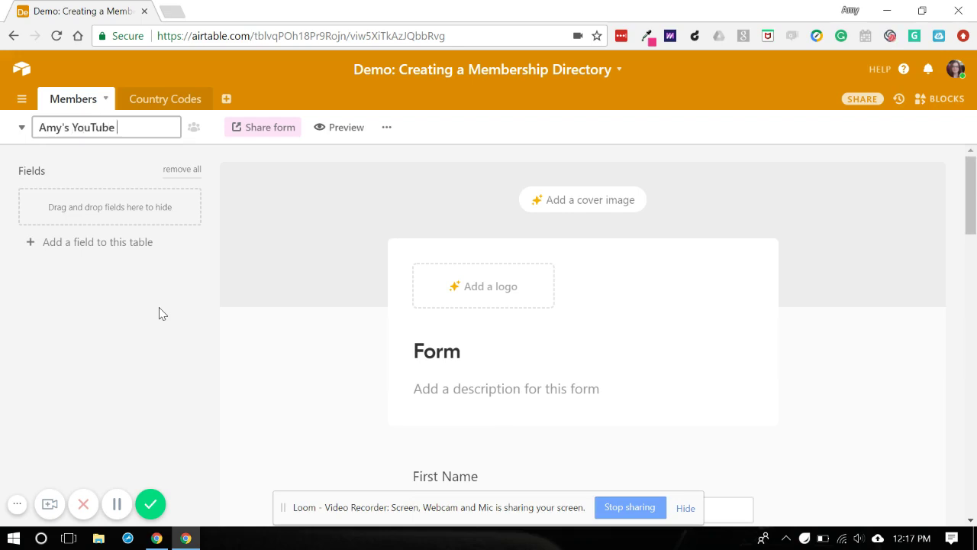
text(Membership Directory)
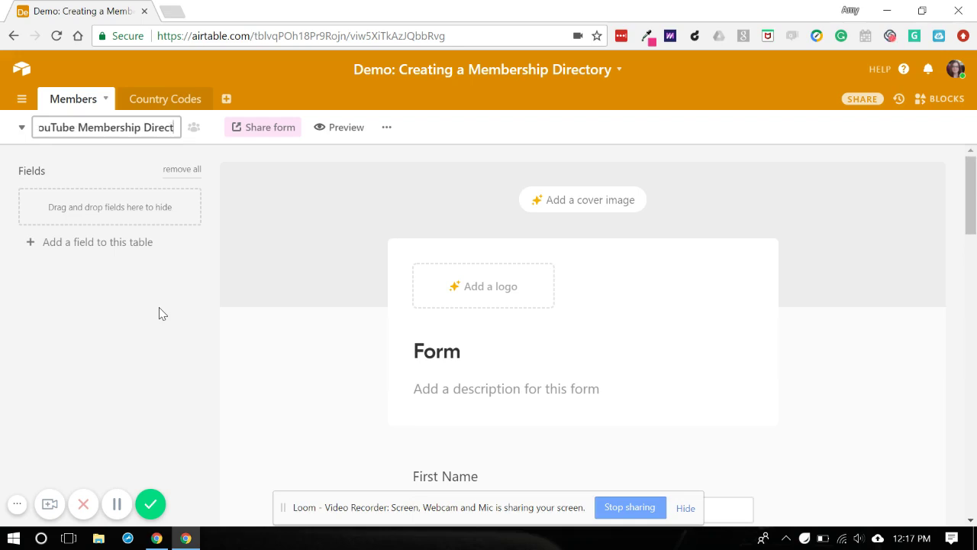
click(270, 424)
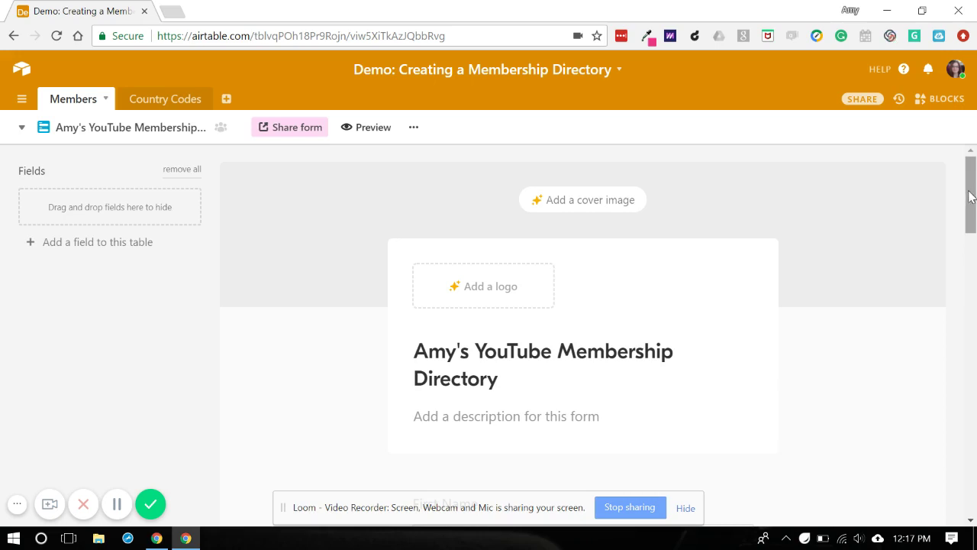
Add the form description "Use this to populate your information so we can share it with others.".
drag(973, 196, 972, 226)
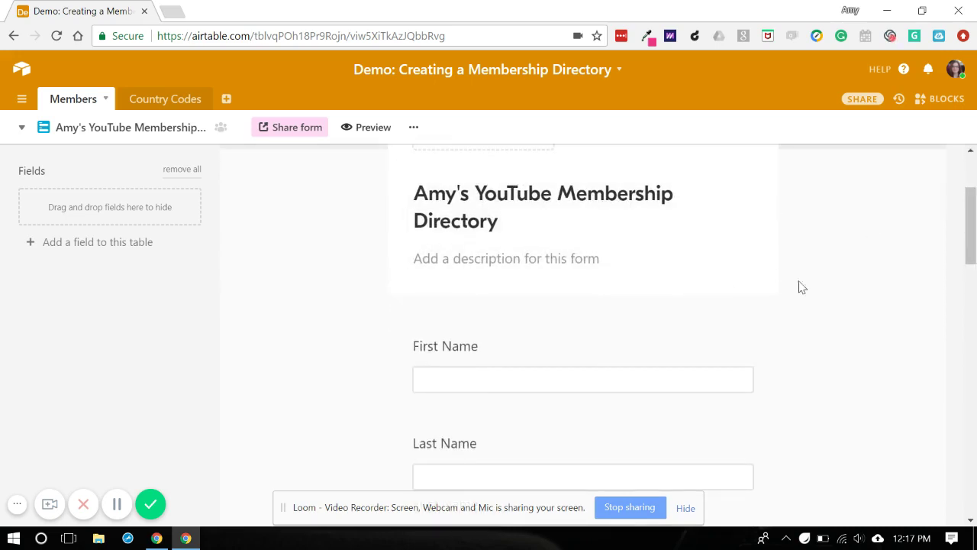
click(595, 258)
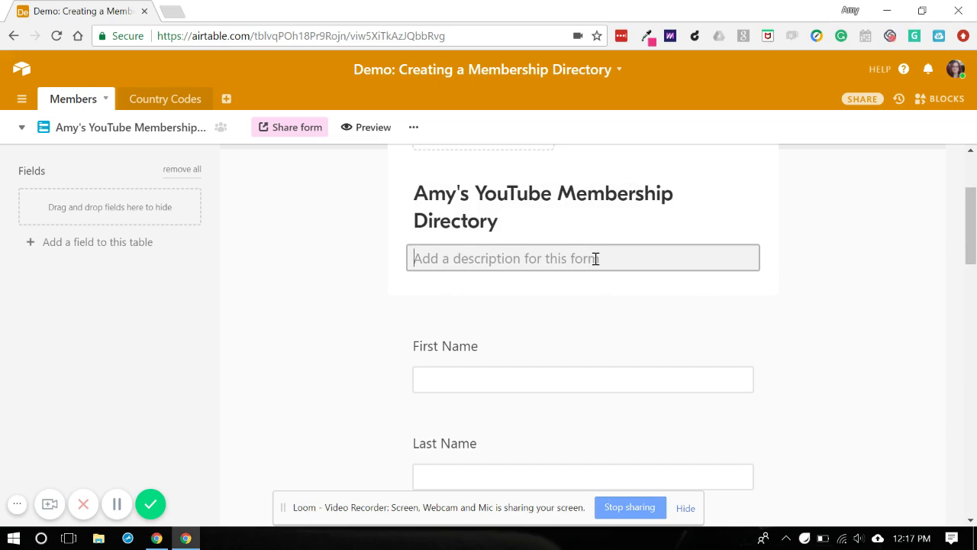
text(Use this to pop)
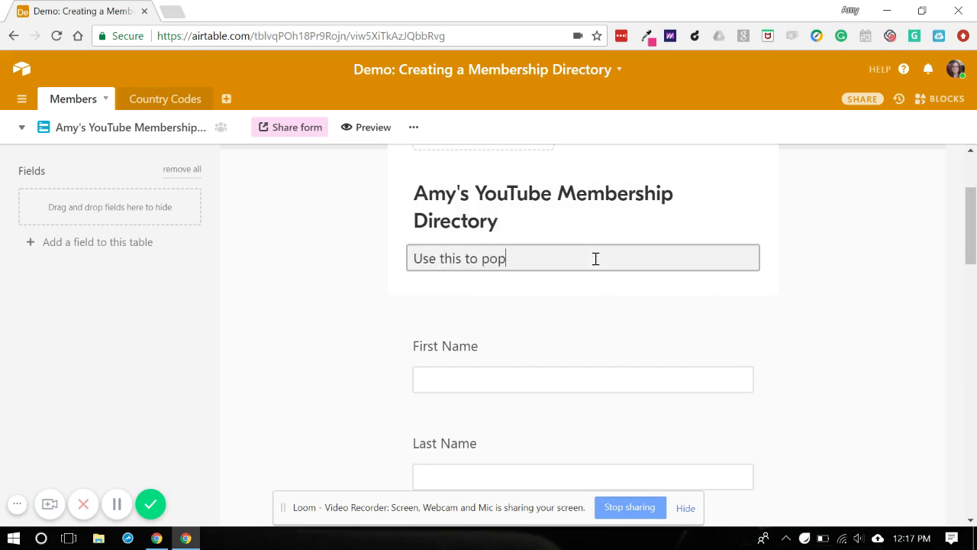
text(ulate yo)
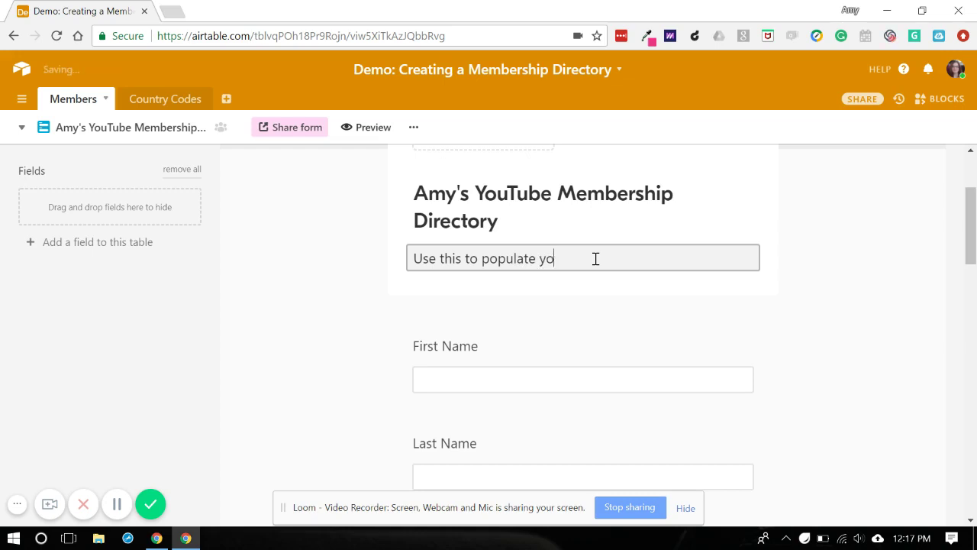
text(ur information so )
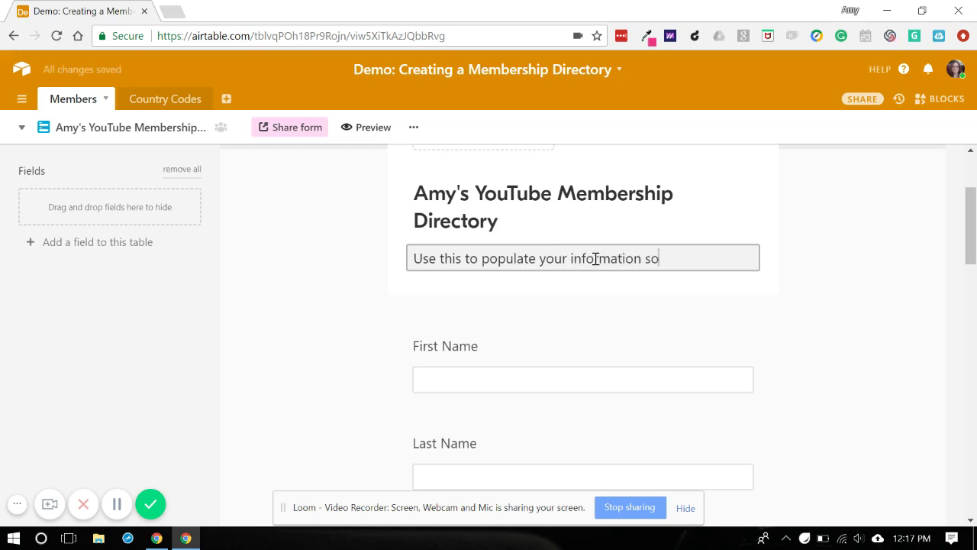
text(we can share it )
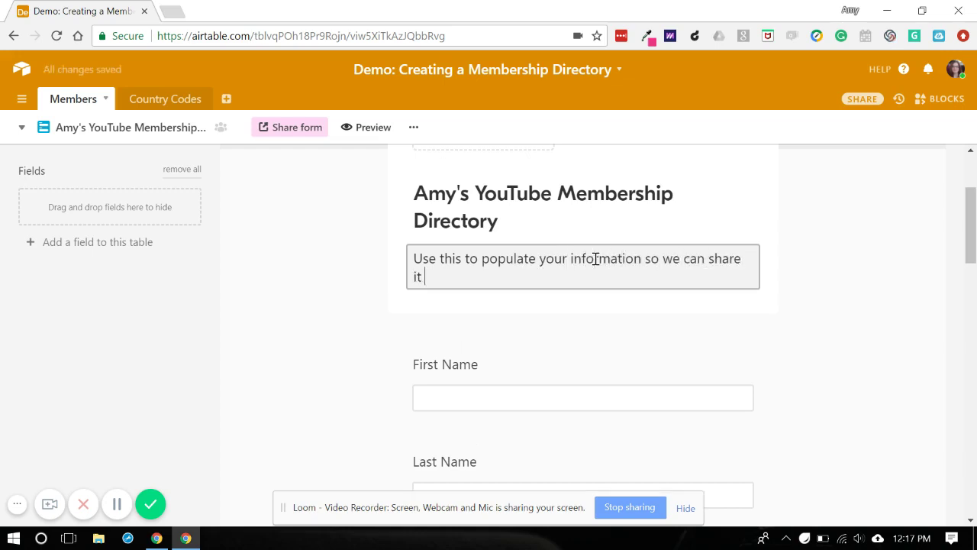
text(with others.)
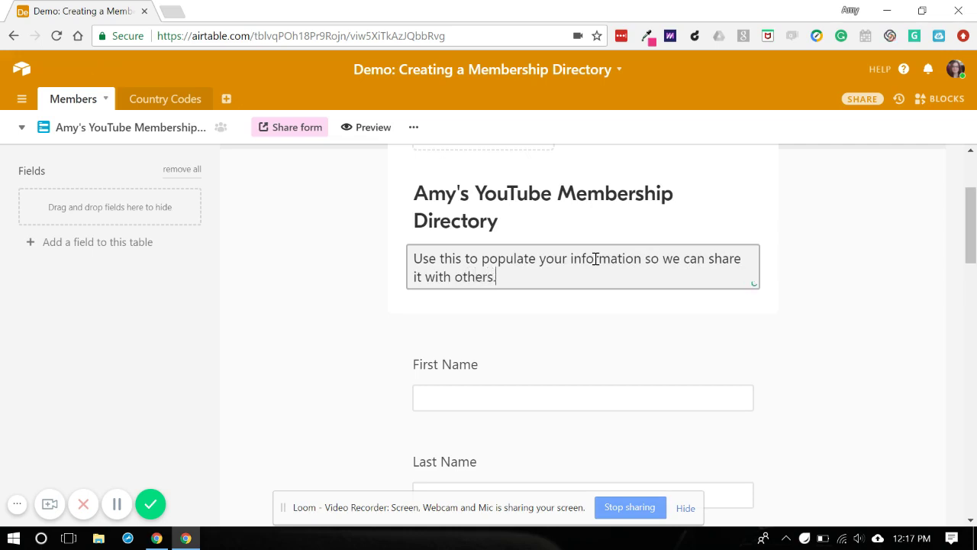
click(822, 286)
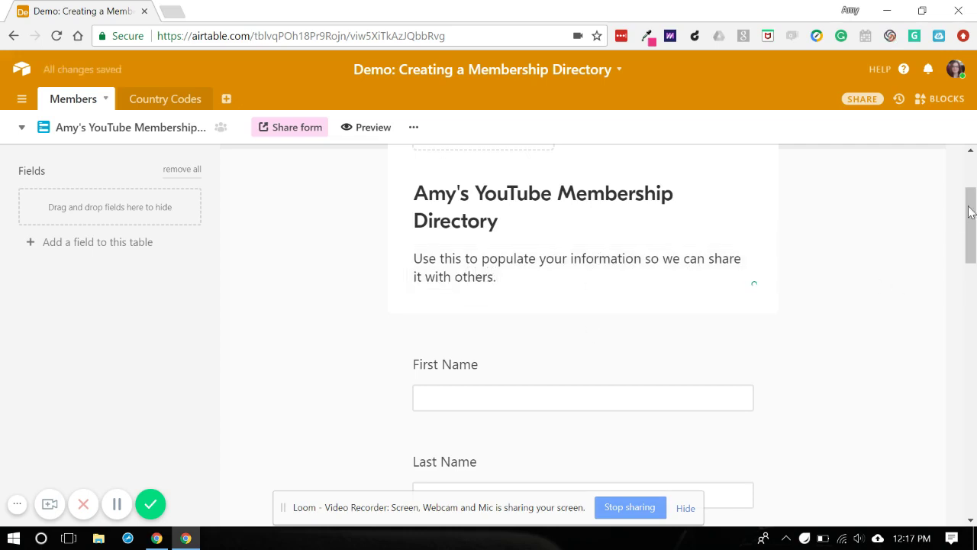
Make the First Name and Last Name fields required on the form.
drag(972, 215, 973, 245)
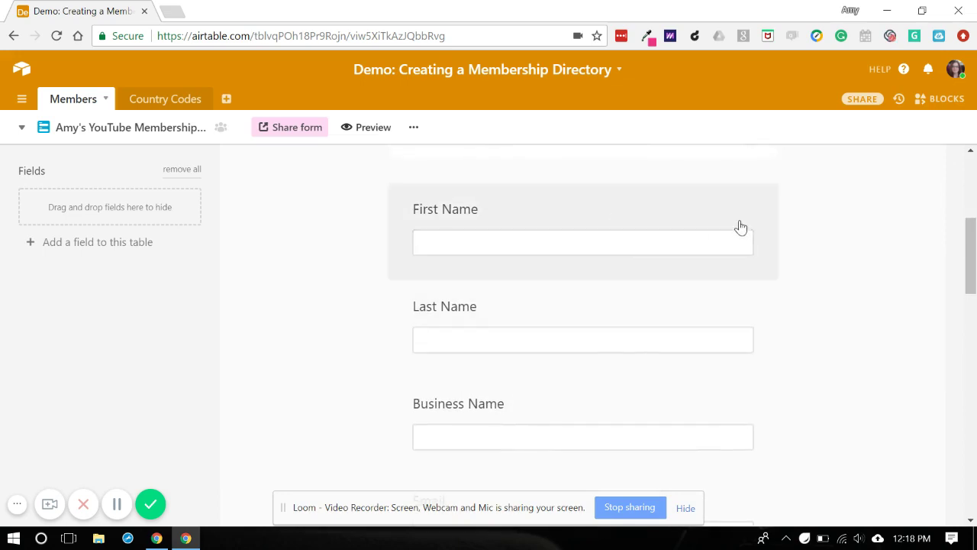
click(738, 219)
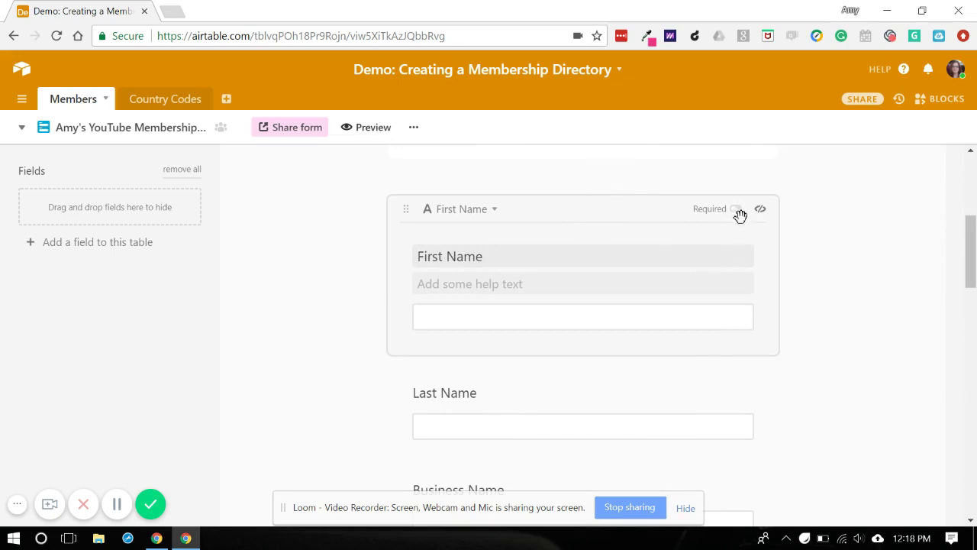
click(736, 209)
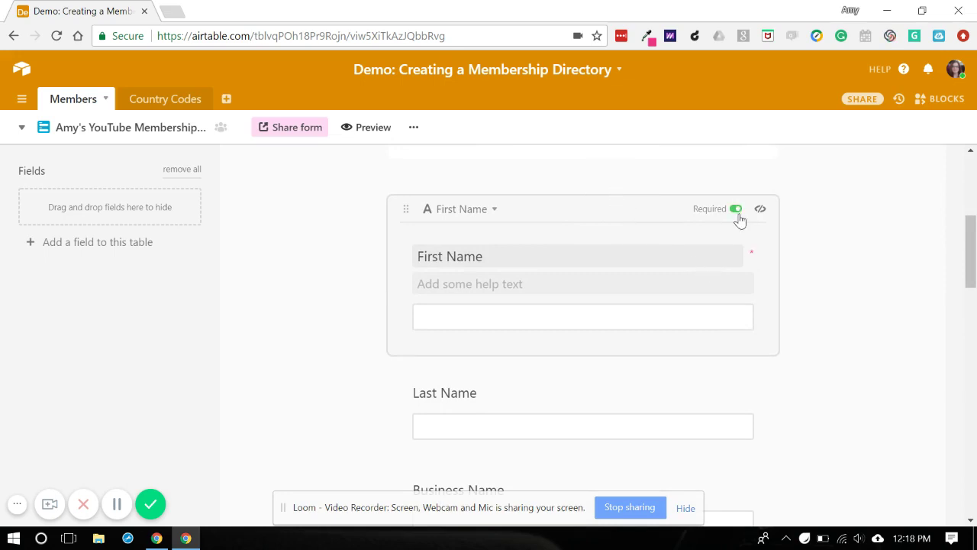
click(726, 387)
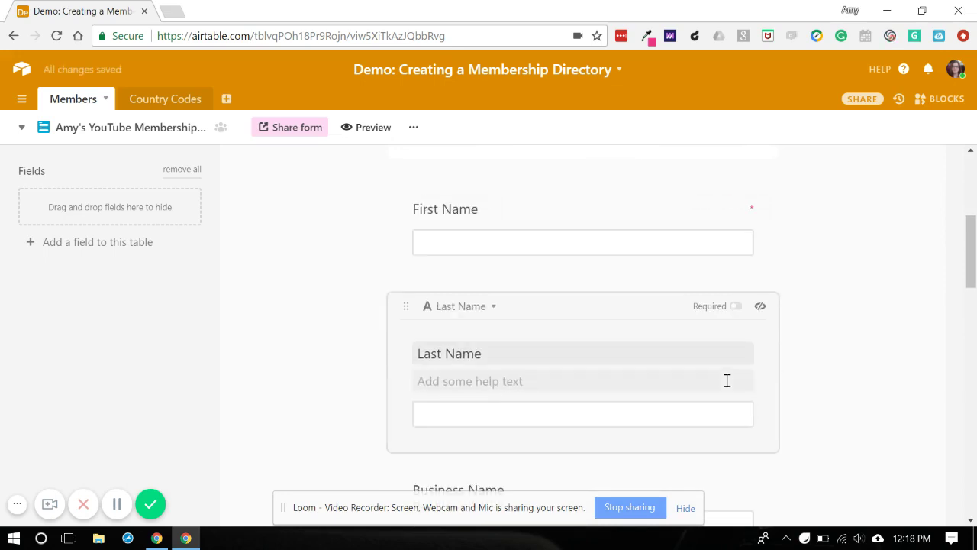
click(735, 306)
Make the Email field required, leaving Business Name optional.
scroll(739, 316, down, 3)
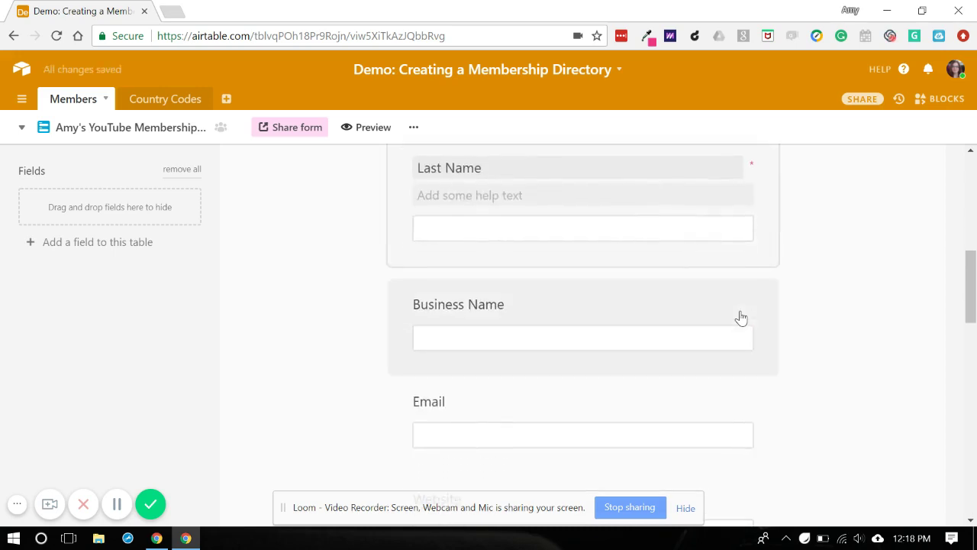
scroll(741, 313, down, 2)
scroll(744, 309, down, 1)
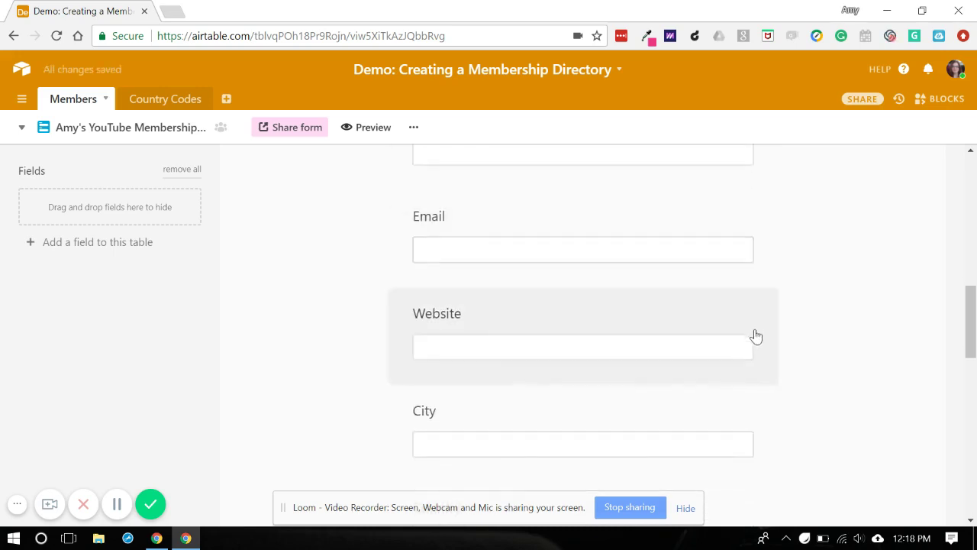
scroll(793, 233, up, 2)
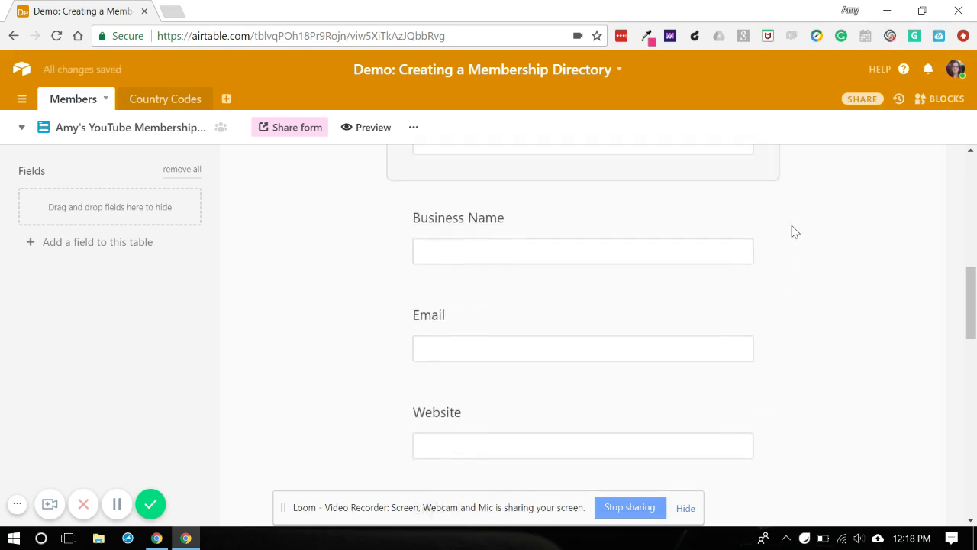
scroll(793, 189, down, 2)
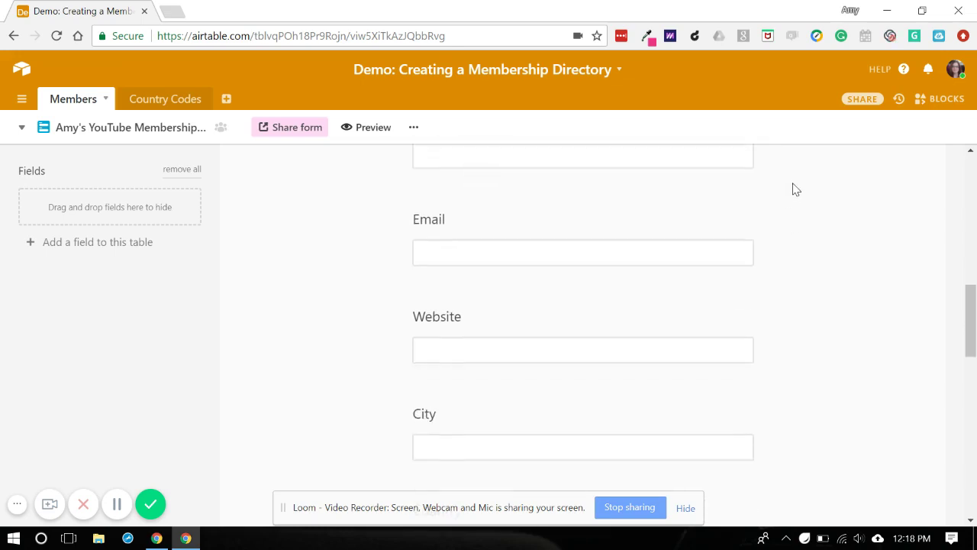
click(736, 218)
click(736, 210)
Make the City and Country fields required, leaving Website optional.
scroll(719, 313, down, 3)
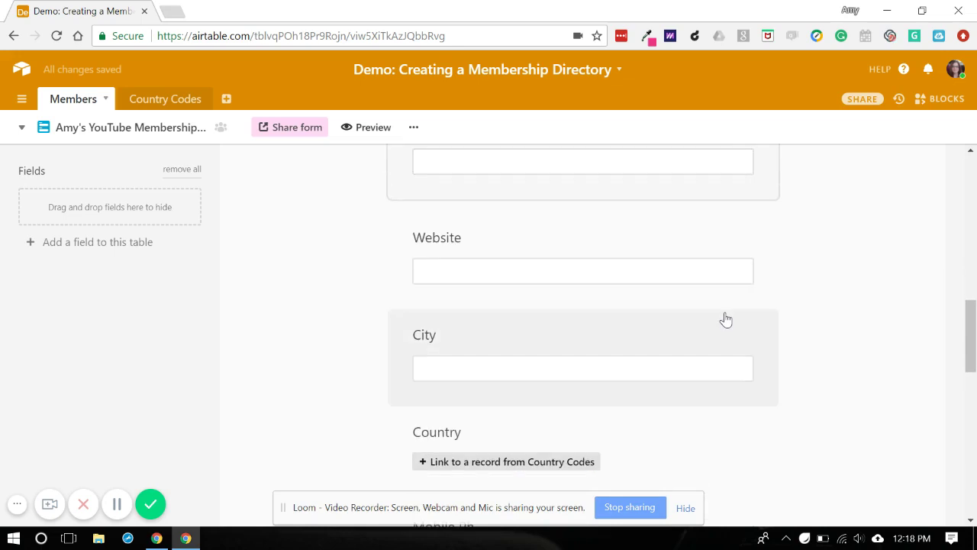
scroll(702, 350, down, 2)
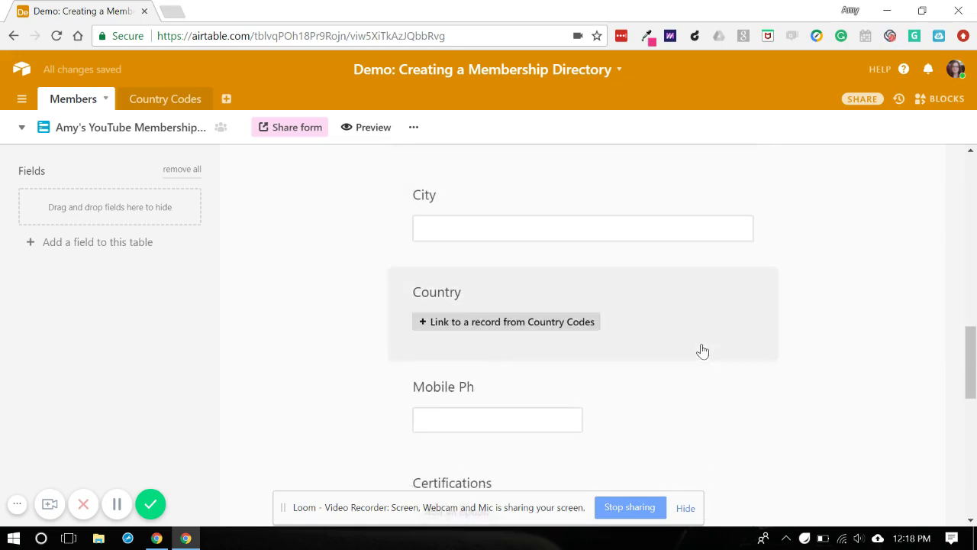
click(734, 202)
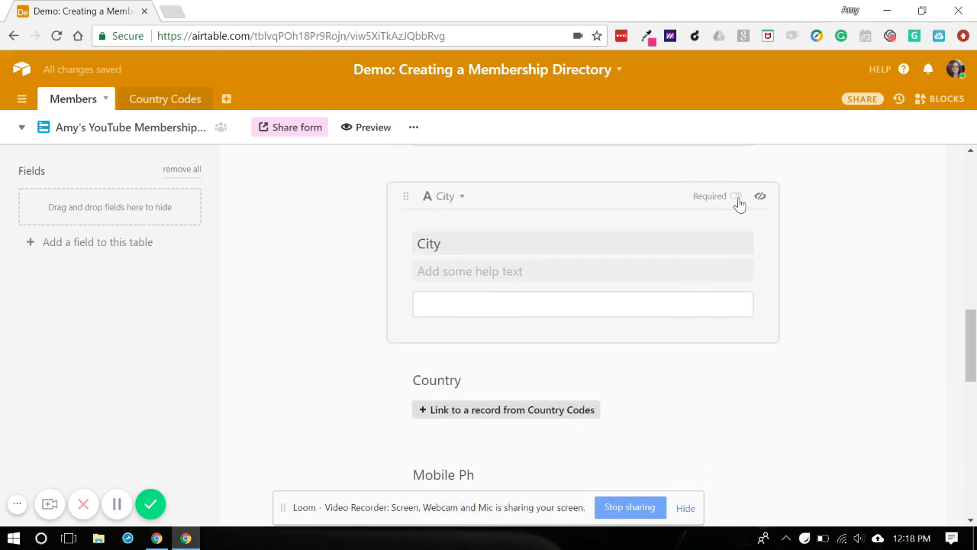
click(736, 196)
scroll(717, 394, down, 2)
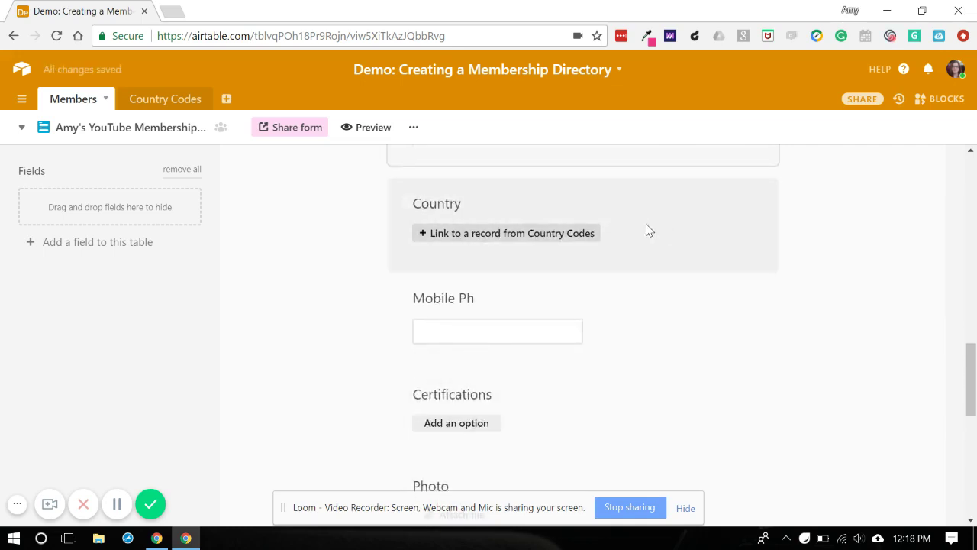
click(693, 209)
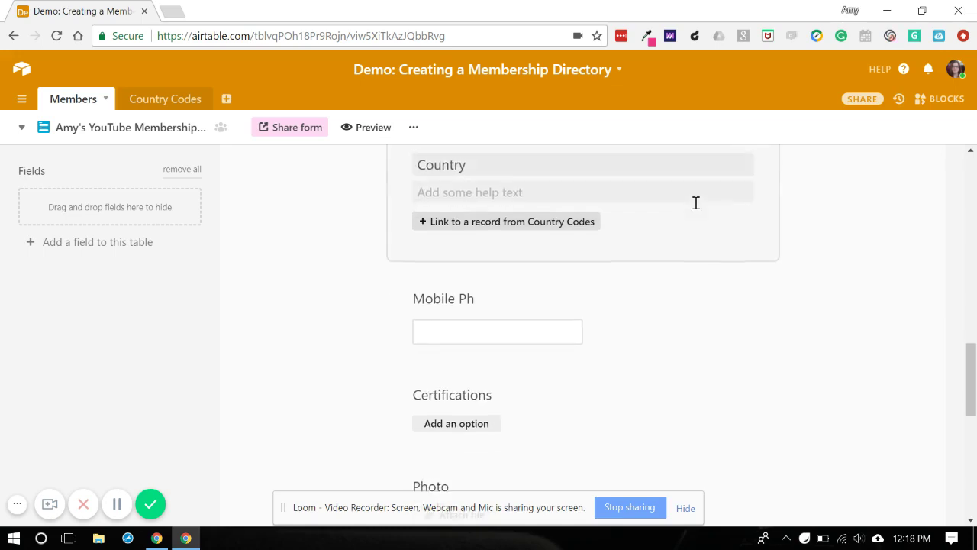
click(737, 244)
Open the settings of the Photo field near the end of the form.
scroll(738, 252, down, 3)
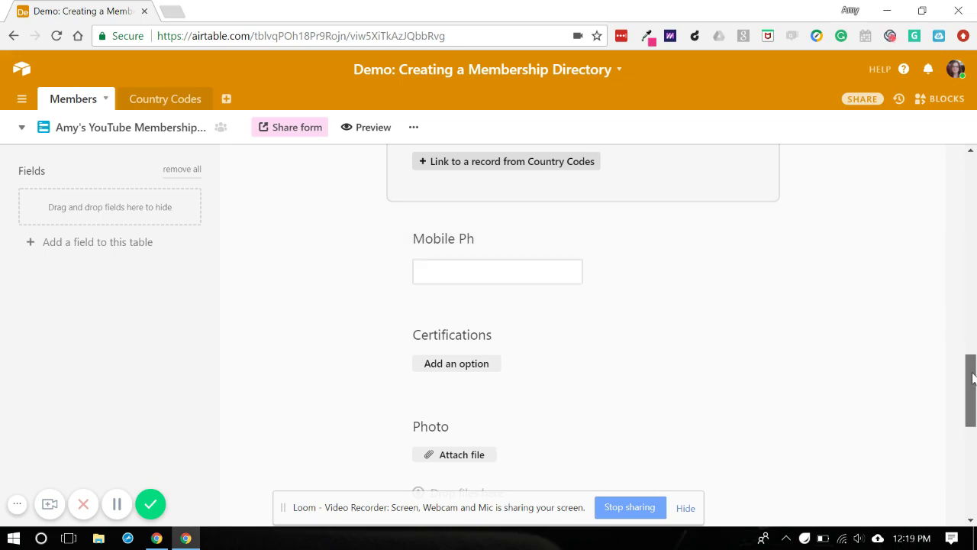
drag(973, 375, 972, 399)
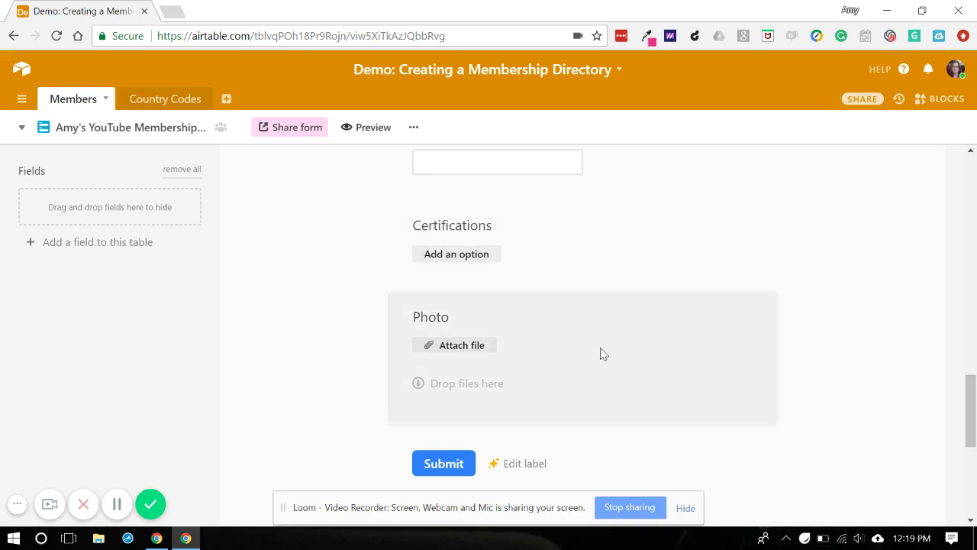
click(727, 313)
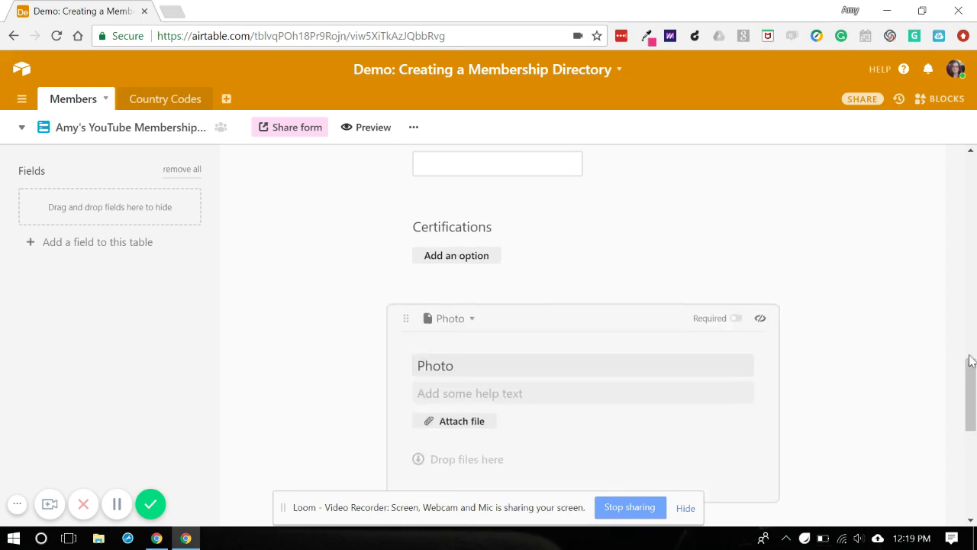
Make the Photo field required on the form.
drag(971, 379, 971, 398)
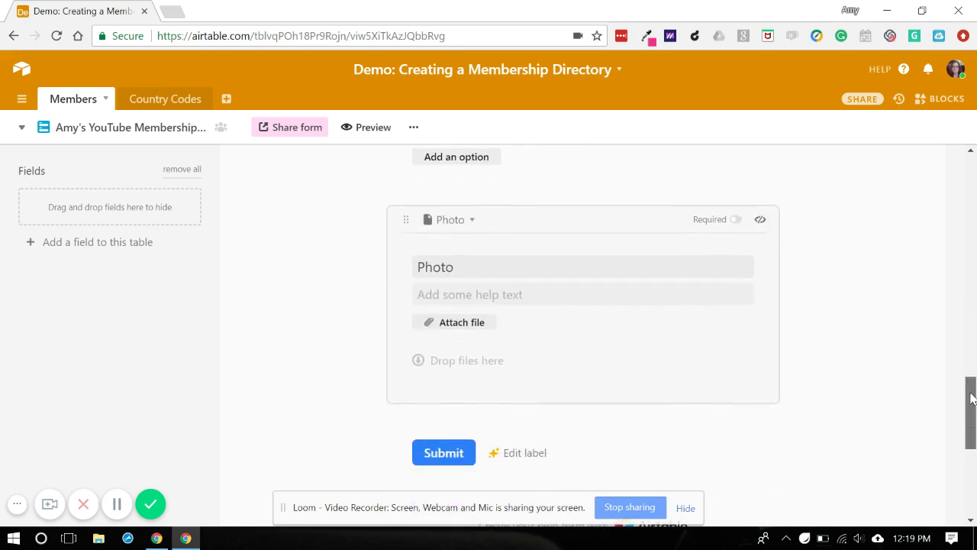
click(737, 222)
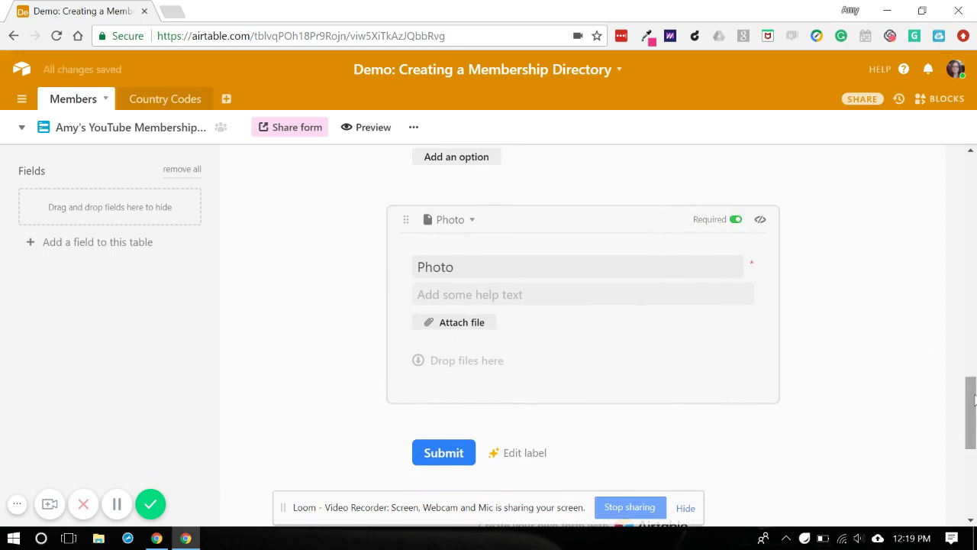
Change the message shown after submission to "Thank you for providing your information.".
drag(972, 410, 972, 434)
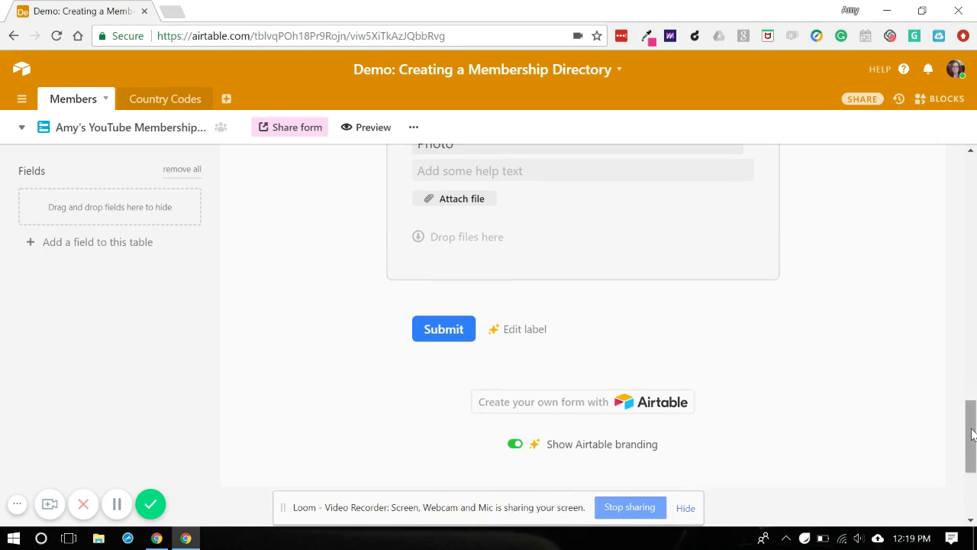
mouse_move(452, 330)
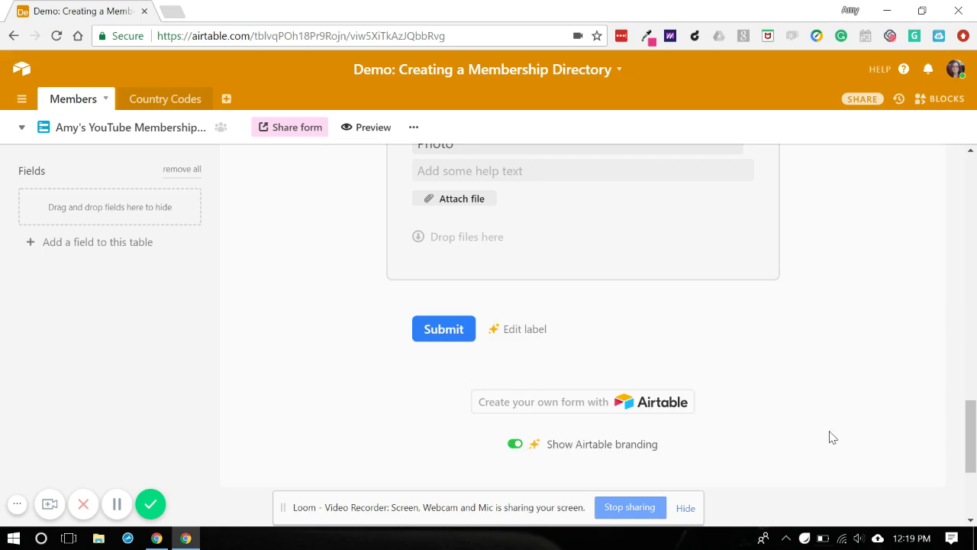
drag(974, 416, 974, 473)
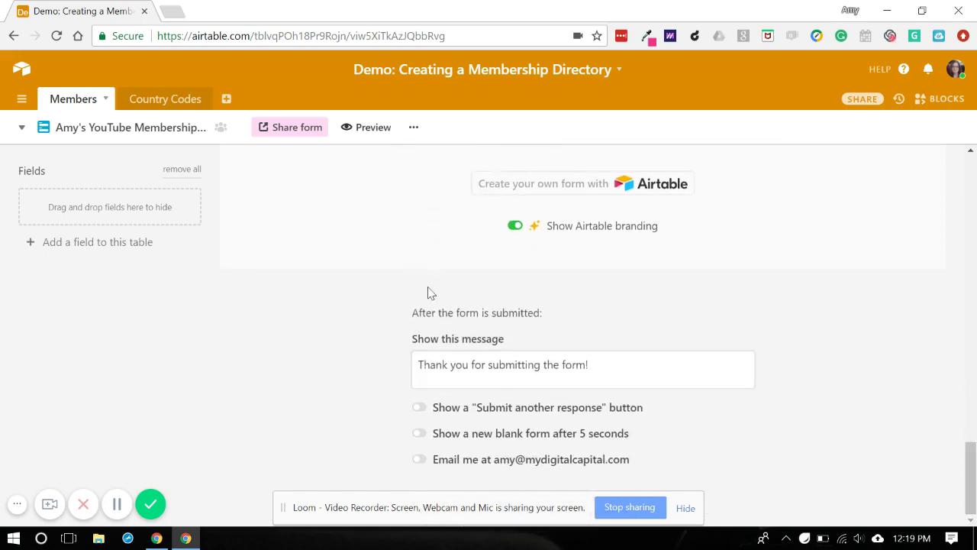
drag(487, 365, 683, 358)
key(BackSpace)
text(providing your inform)
key(BackSpace)
key(BackSpace)
text(rmation.)
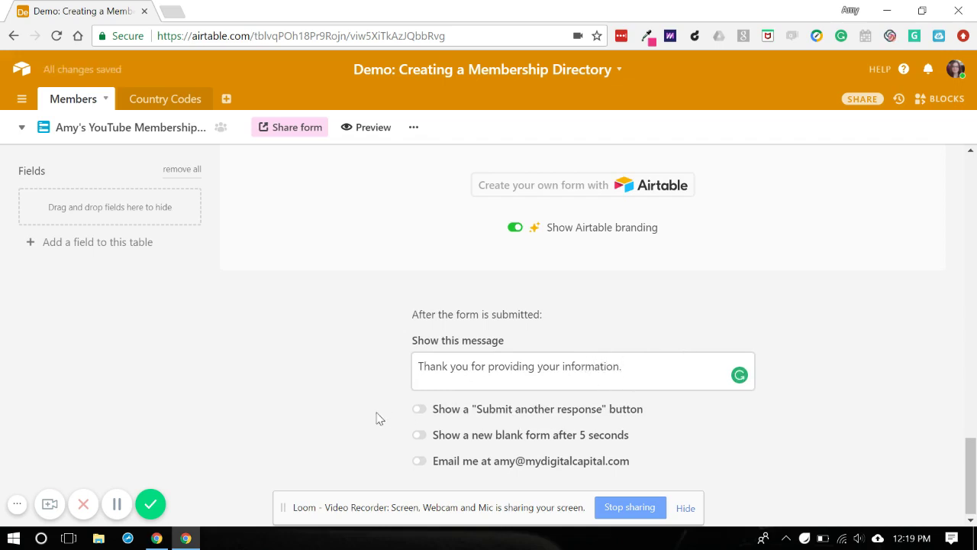
Enable the "Submit another response" button, the new blank form after 5 seconds, and the e-mail notification for submissions.
click(420, 412)
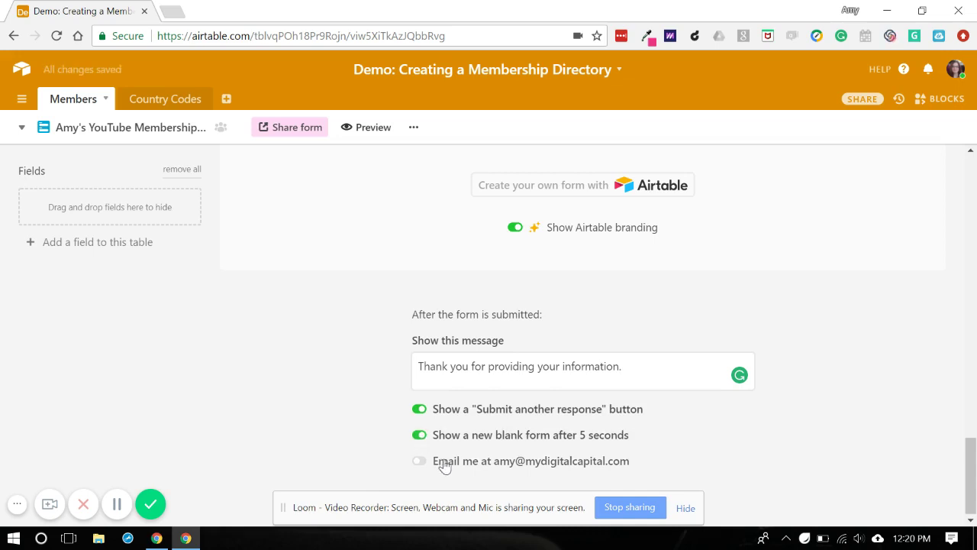
click(420, 467)
Open the live version of the form and review its title, description and fields.
scroll(287, 303, up, 2)
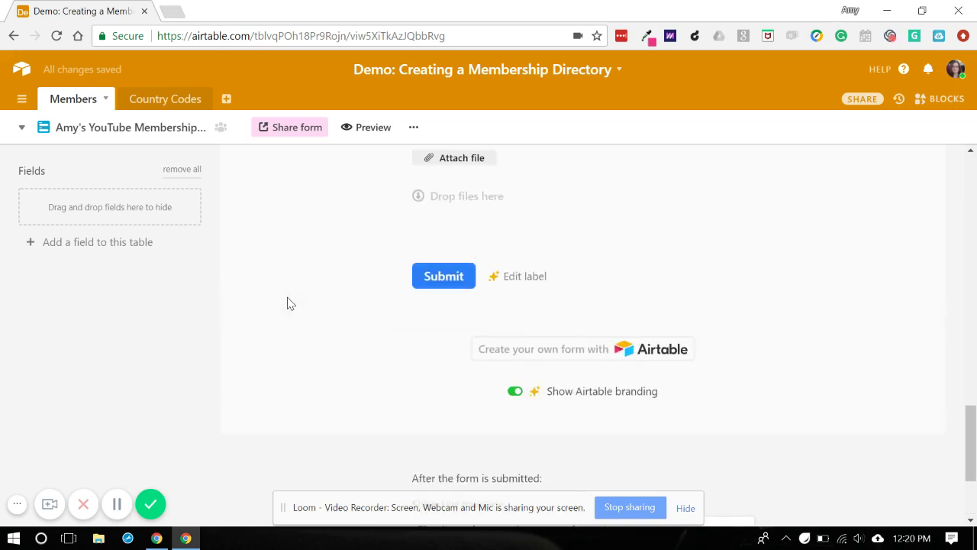
scroll(277, 187, up, 10)
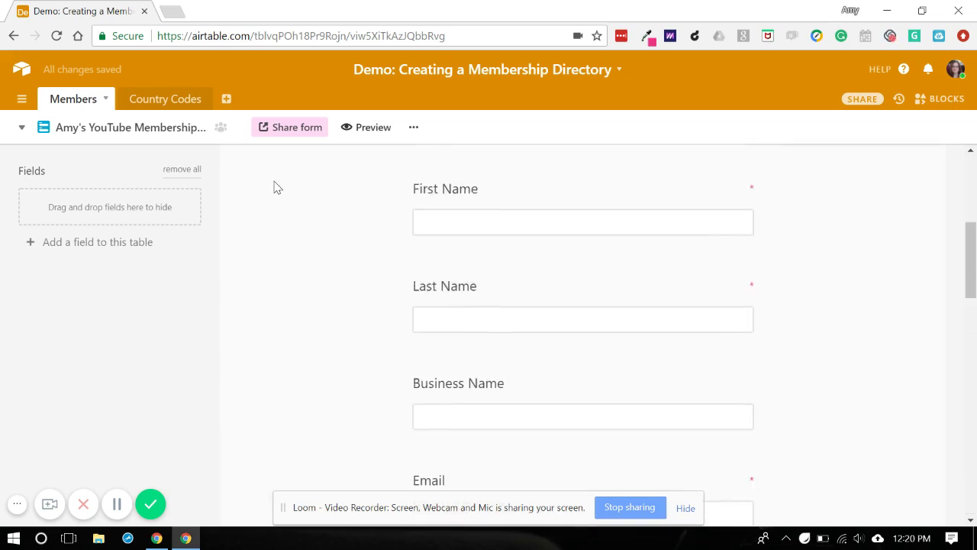
scroll(274, 188, up, 5)
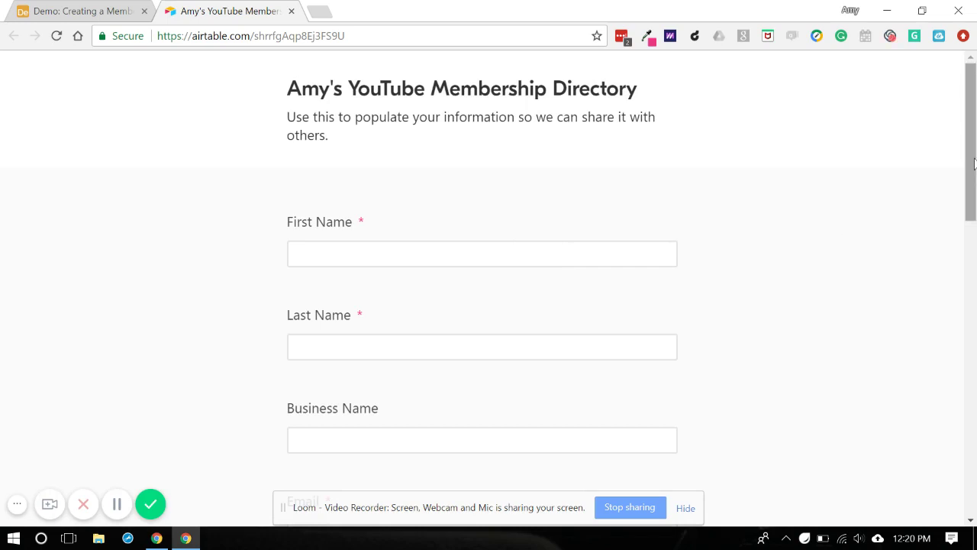
drag(973, 162, 975, 382)
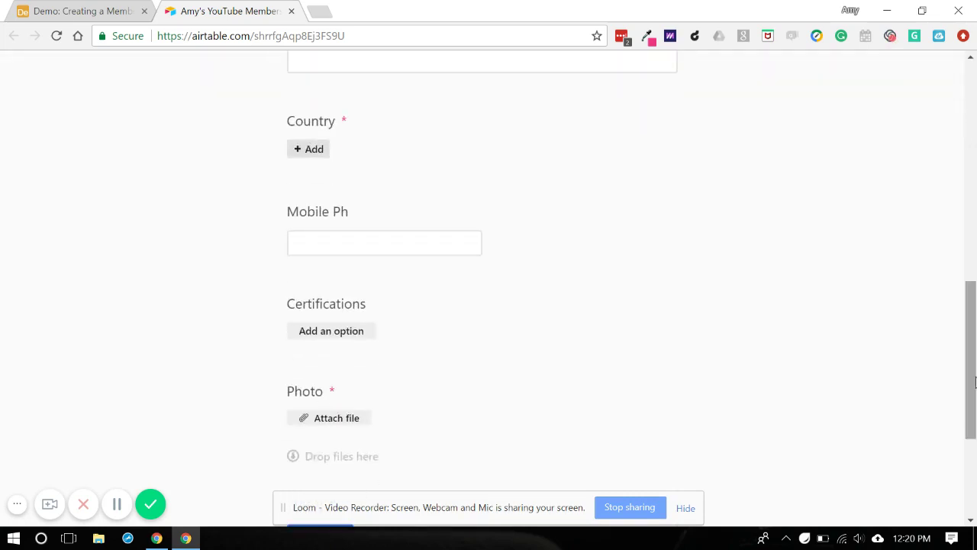
Test the live form by selecting United States as the Country and entering a phone number in Mobile Ph.
click(313, 150)
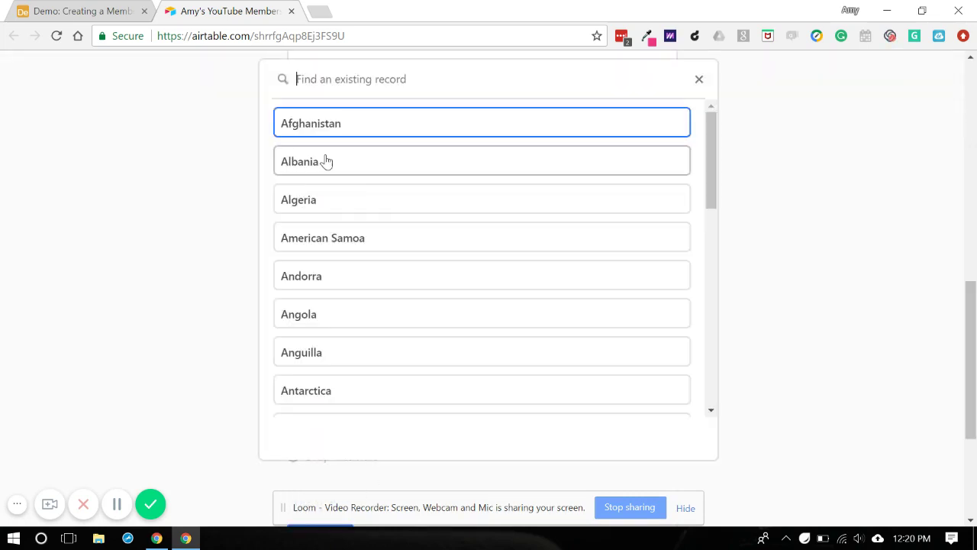
text(united)
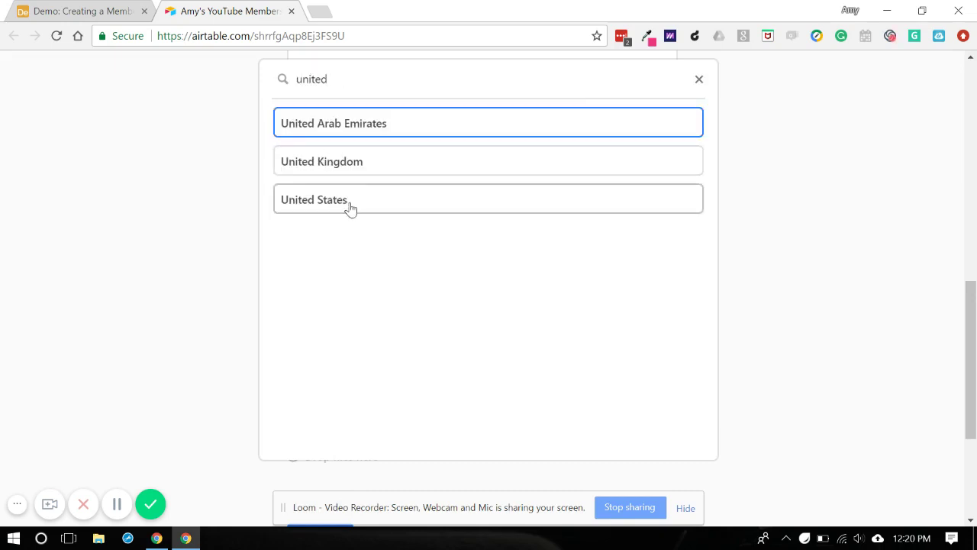
click(348, 207)
click(386, 261)
text(8505555555)
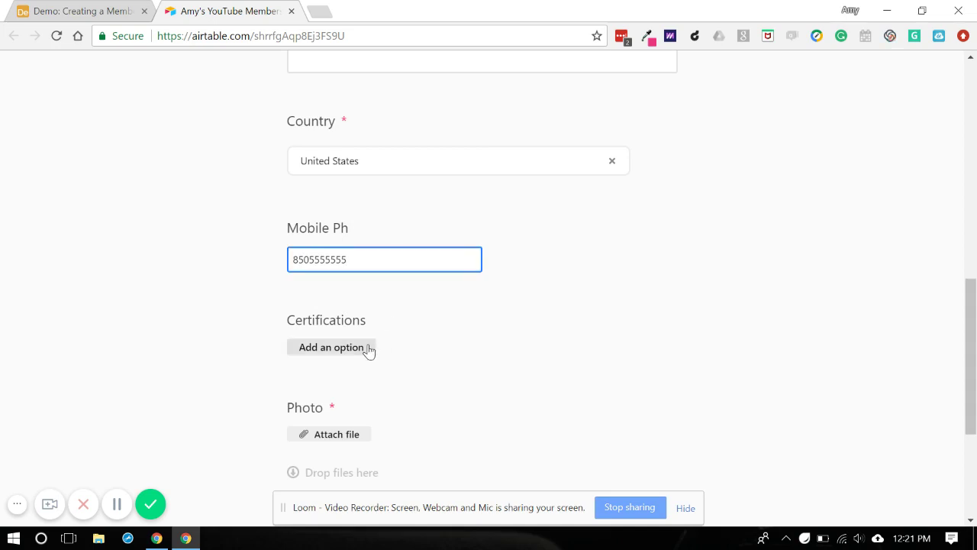
Add Digital Marketer Certification under Certifications in the test entry.
click(368, 346)
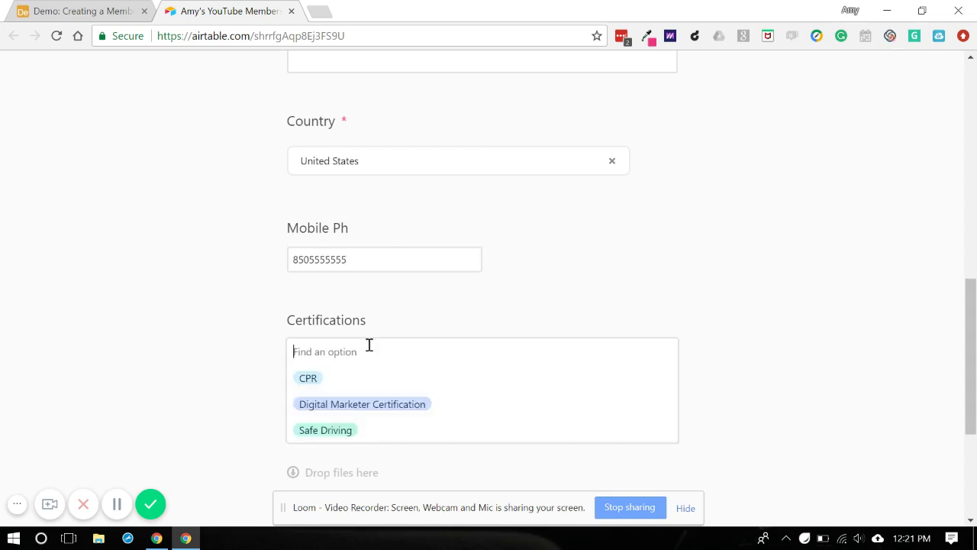
click(421, 405)
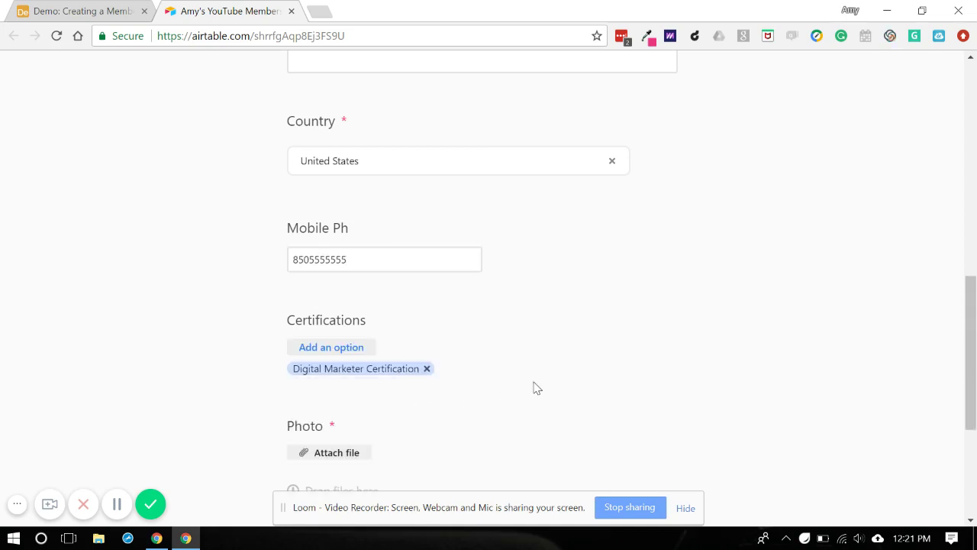
scroll(534, 386, down, 3)
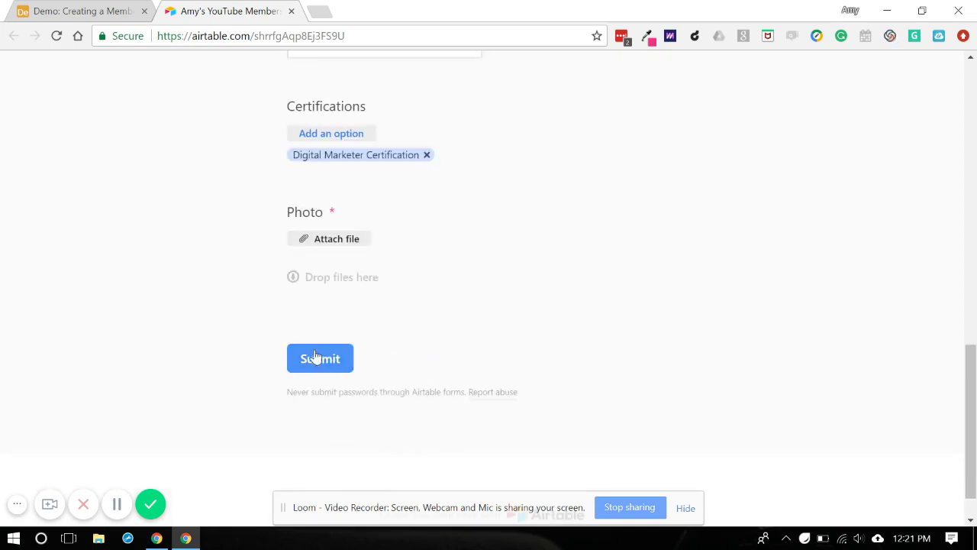
Close the live form without submitting the test entry and switch the Members table to Grid view.
click(291, 12)
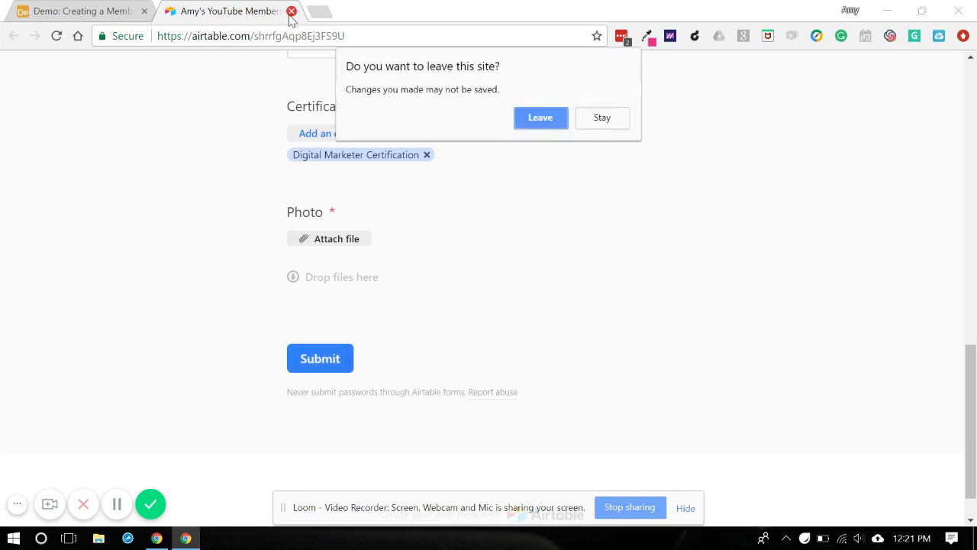
click(540, 117)
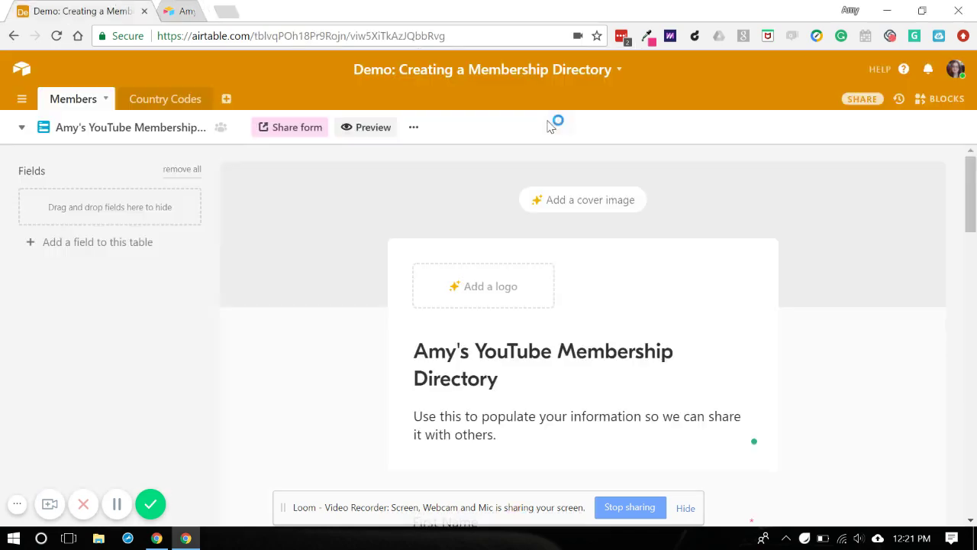
click(21, 128)
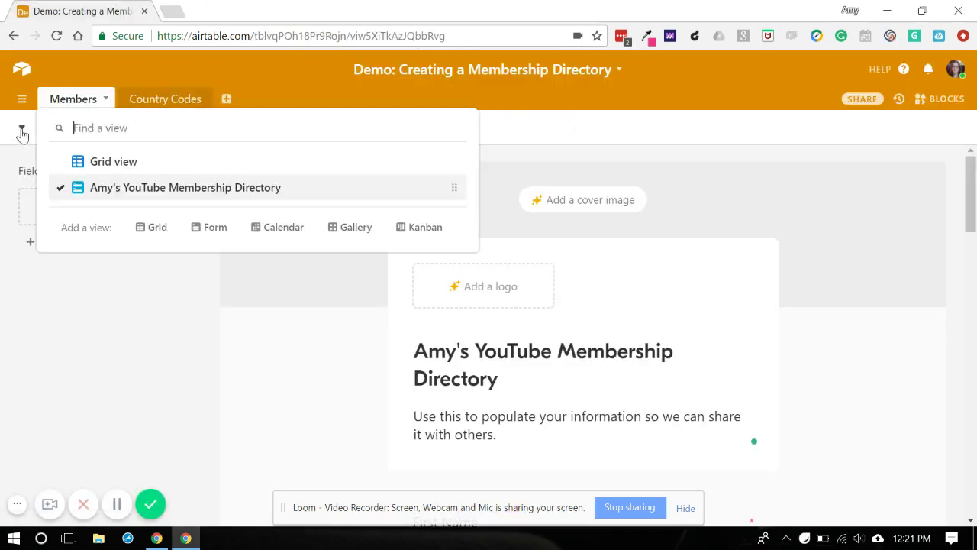
click(116, 161)
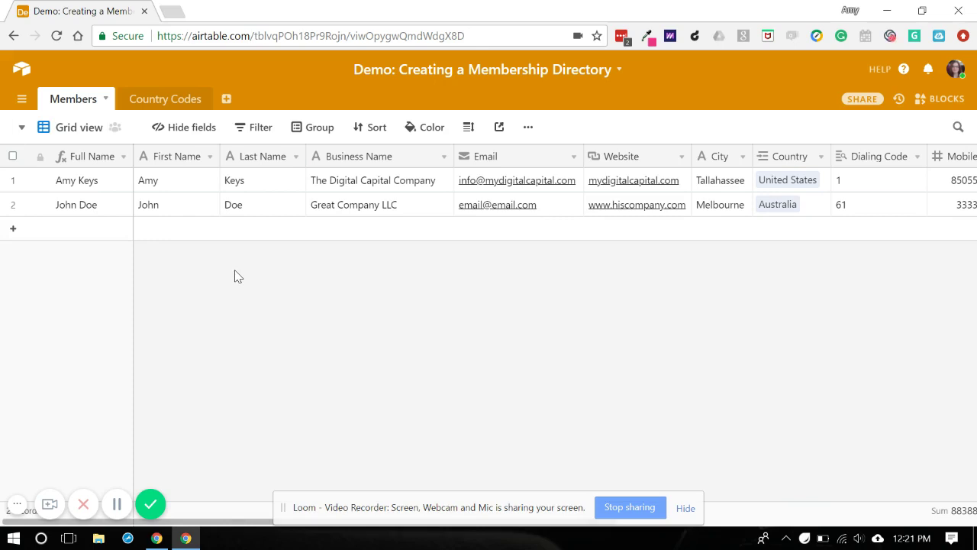
Insert a single select field named Member Type directly before the First Name field.
click(201, 158)
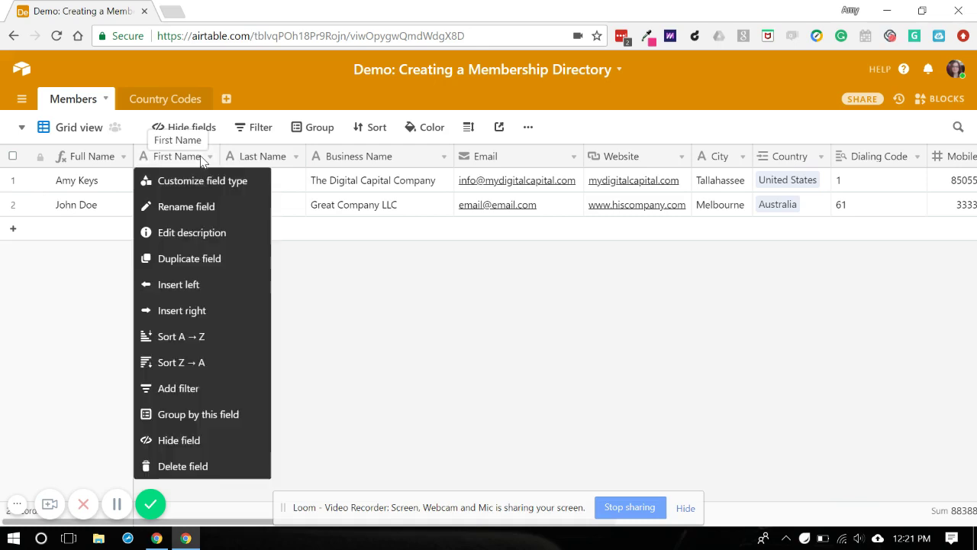
click(218, 287)
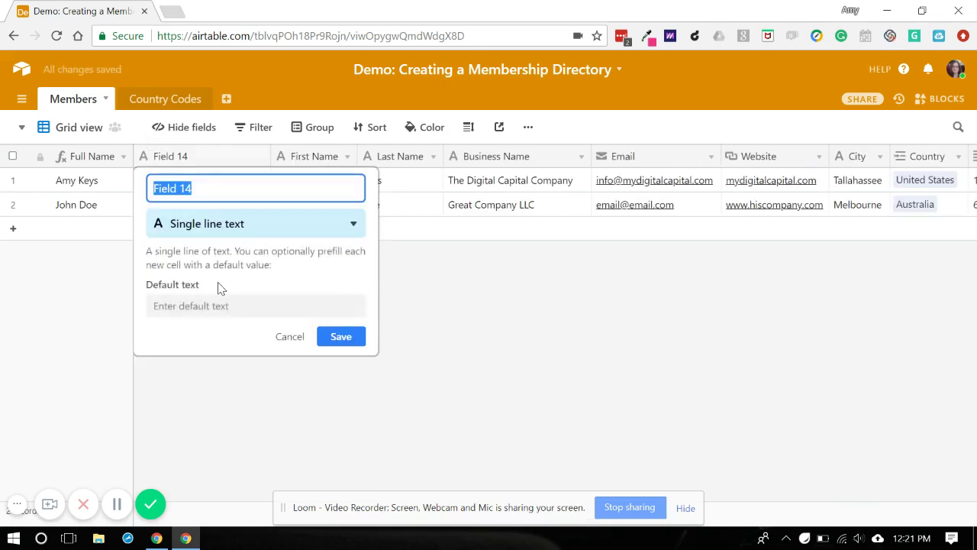
text(Memb)
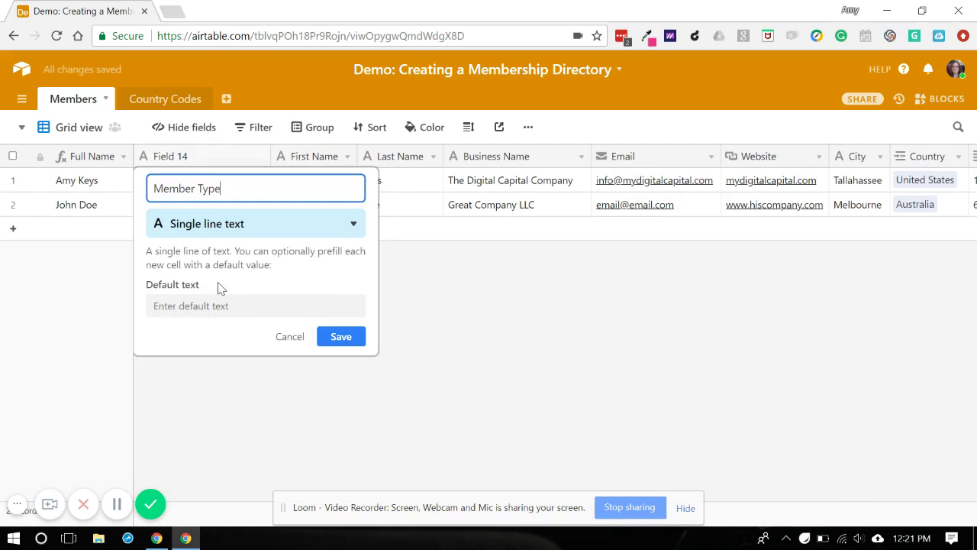
text(er Type)
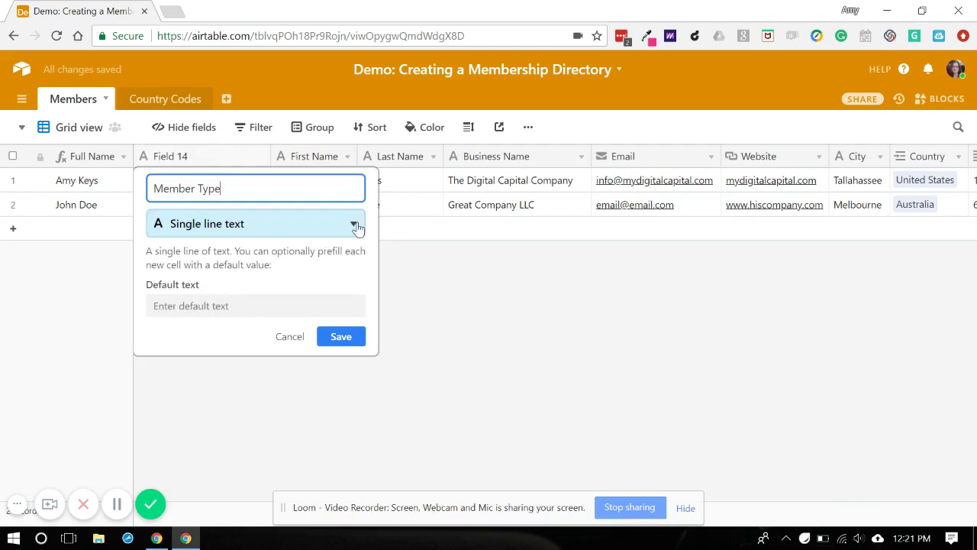
click(355, 225)
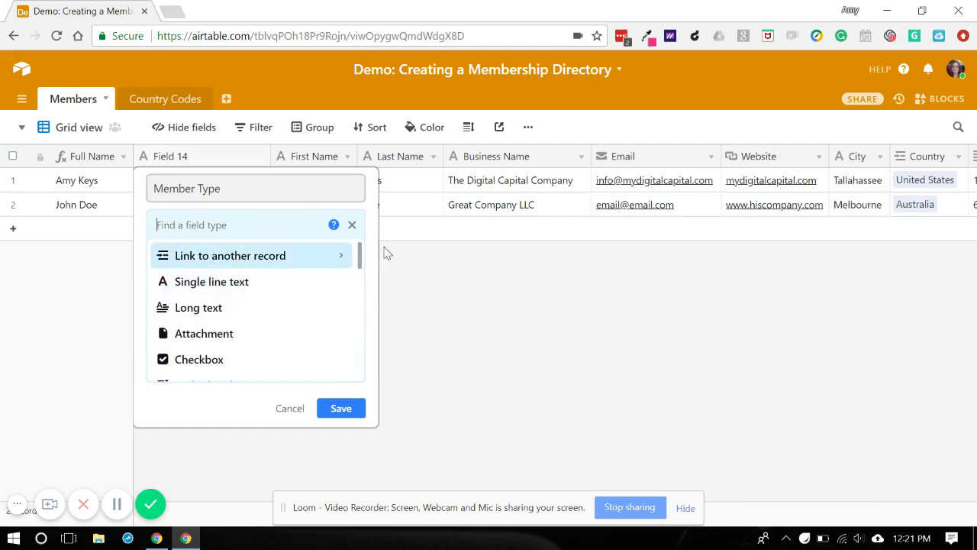
drag(361, 264, 362, 281)
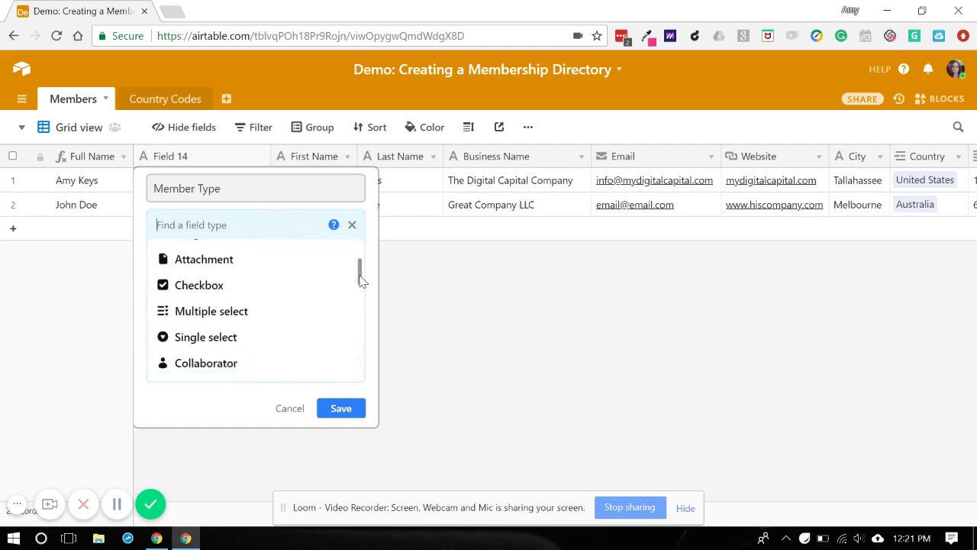
click(217, 332)
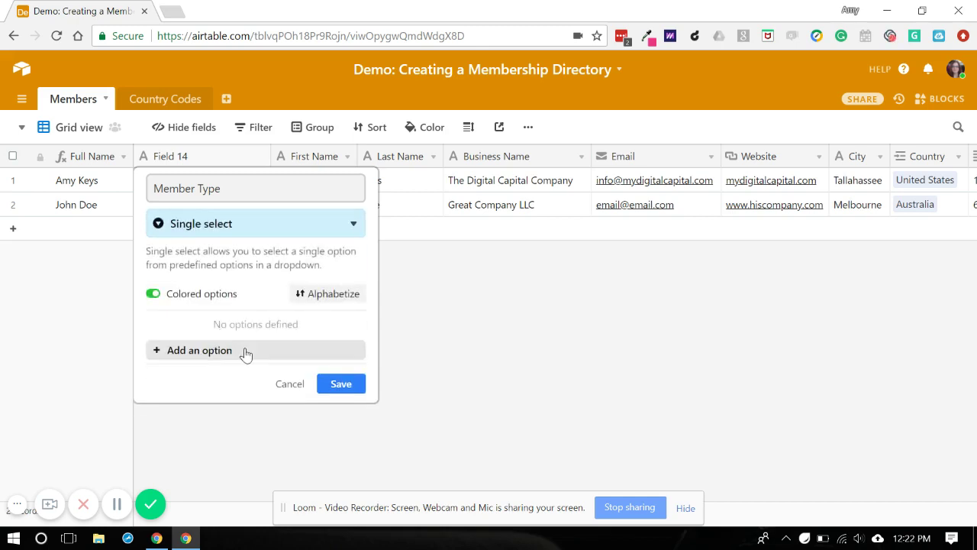
Add the options Admin and Regular Member to the Member Type field and save it.
click(245, 353)
text(Admin)
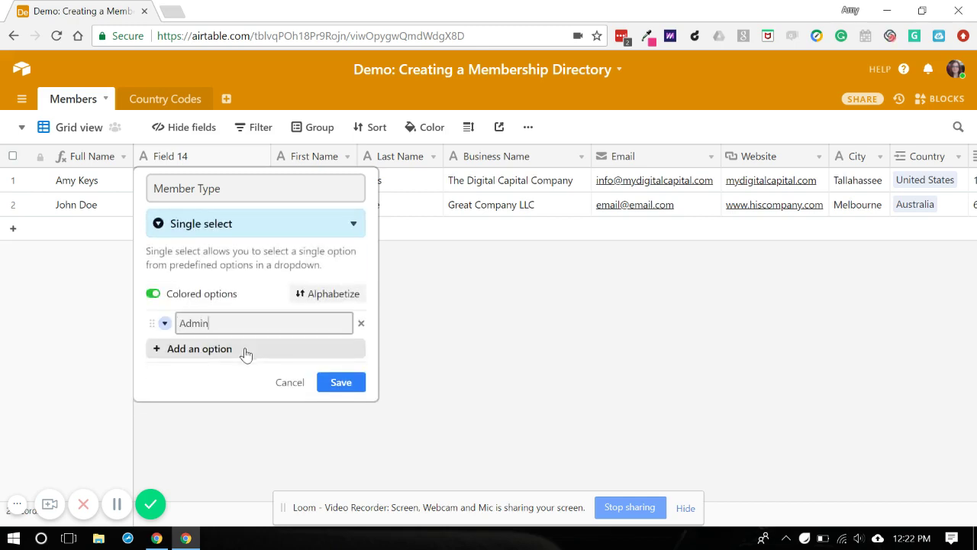
key(Return)
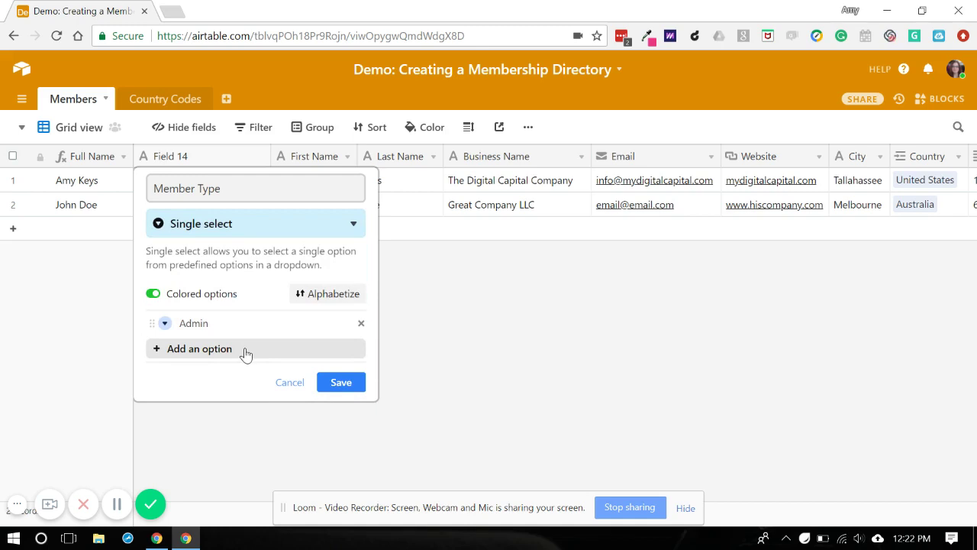
click(245, 352)
text(Regular Mem)
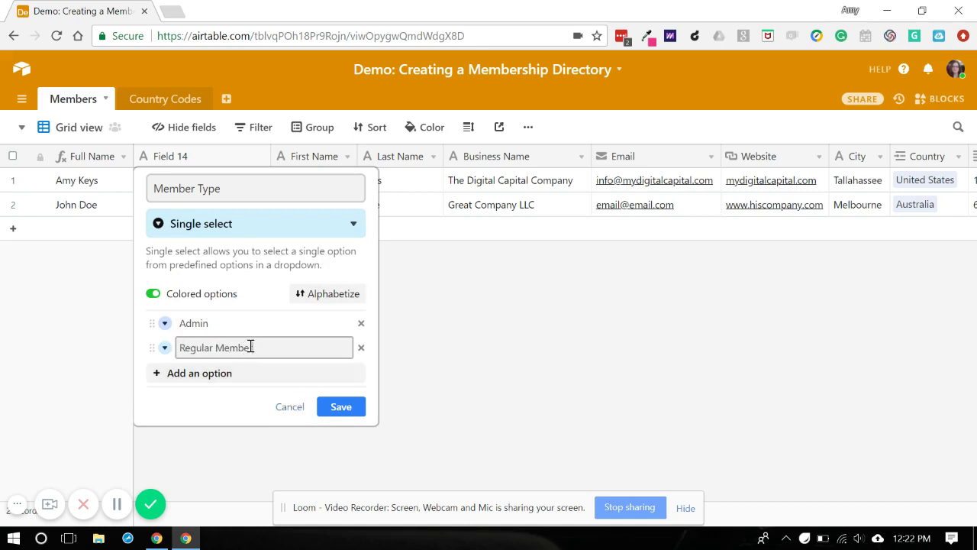
text(ber)
click(341, 407)
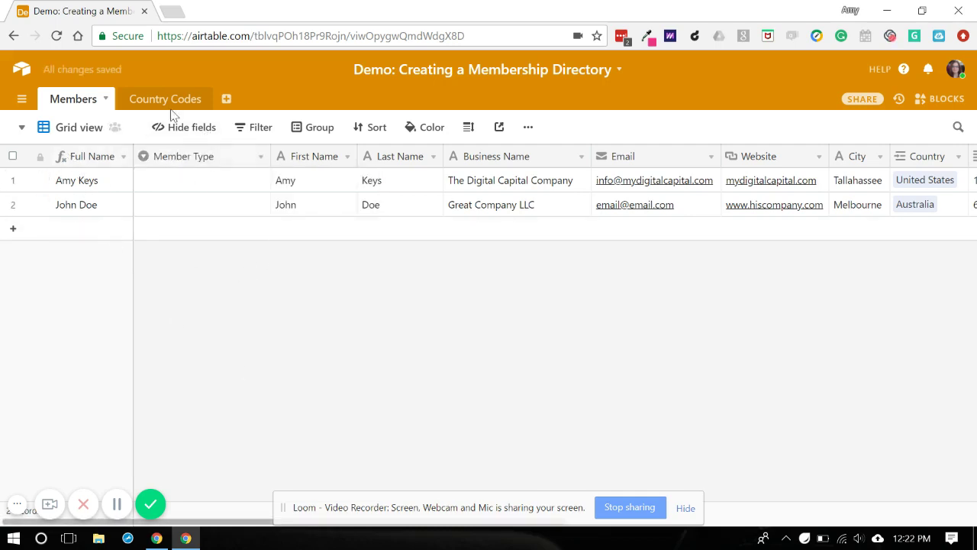
Set the Member Type of the first record to Admin.
click(239, 185)
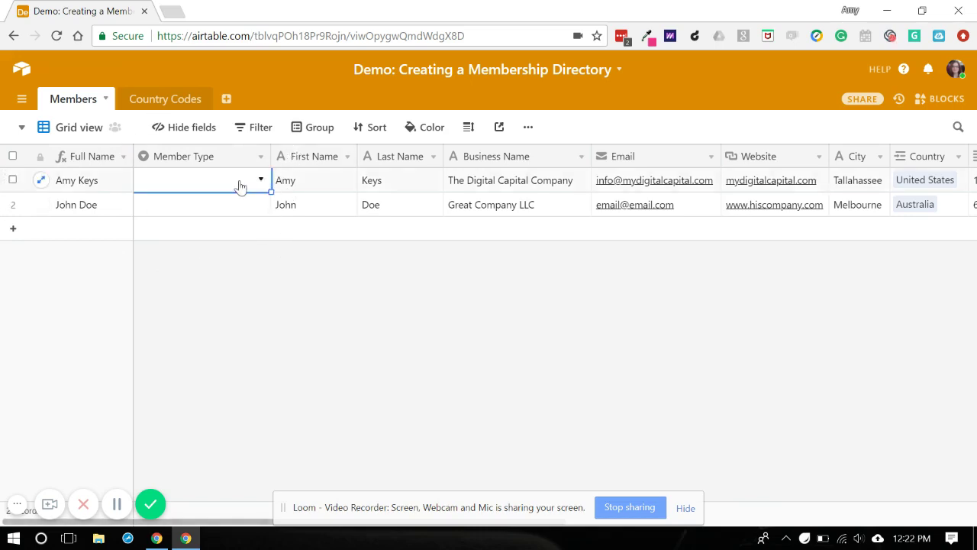
click(240, 186)
click(172, 261)
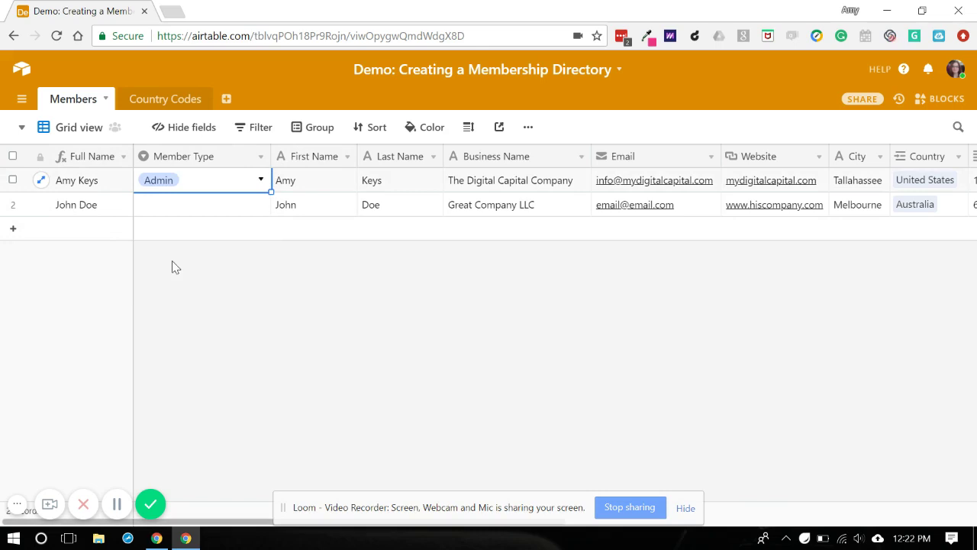
Set the Member Type of the second record to Regular Member.
click(242, 214)
click(242, 216)
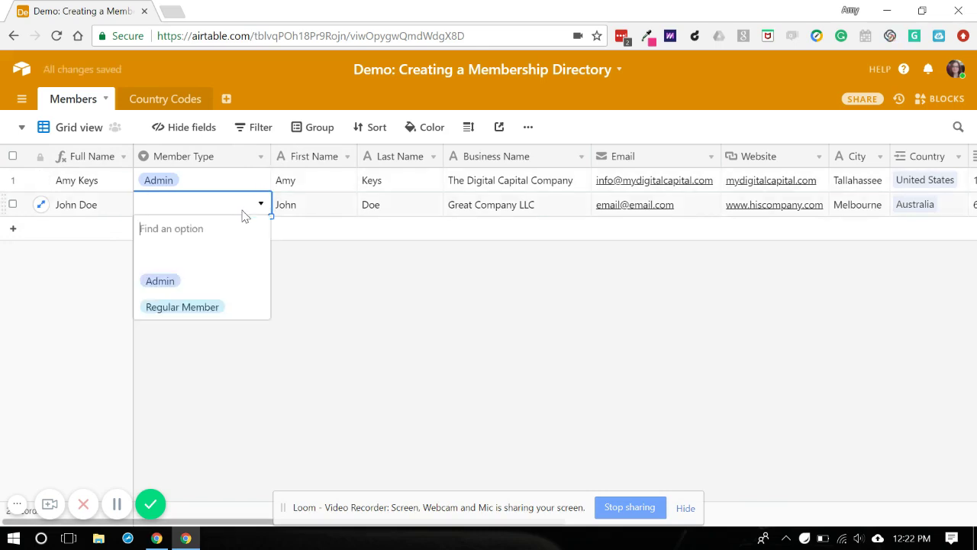
click(206, 313)
click(206, 318)
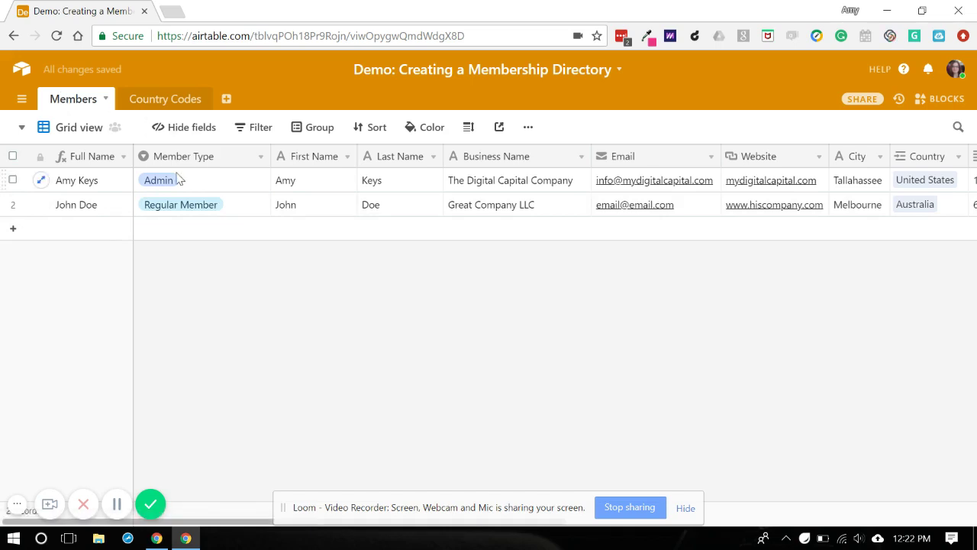
Switch the Members table to the membership directory form view and check whether Member Type is among the form's displayed fields.
click(20, 128)
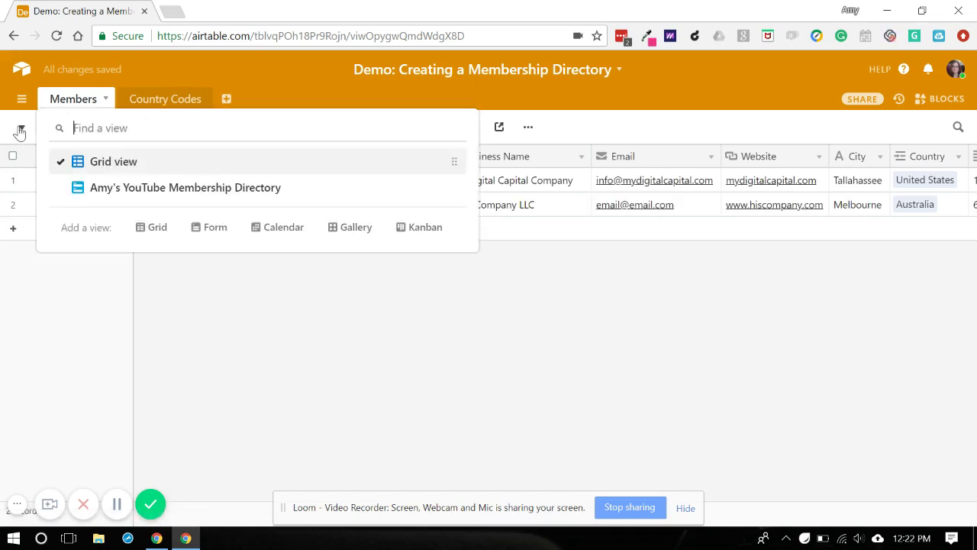
click(158, 189)
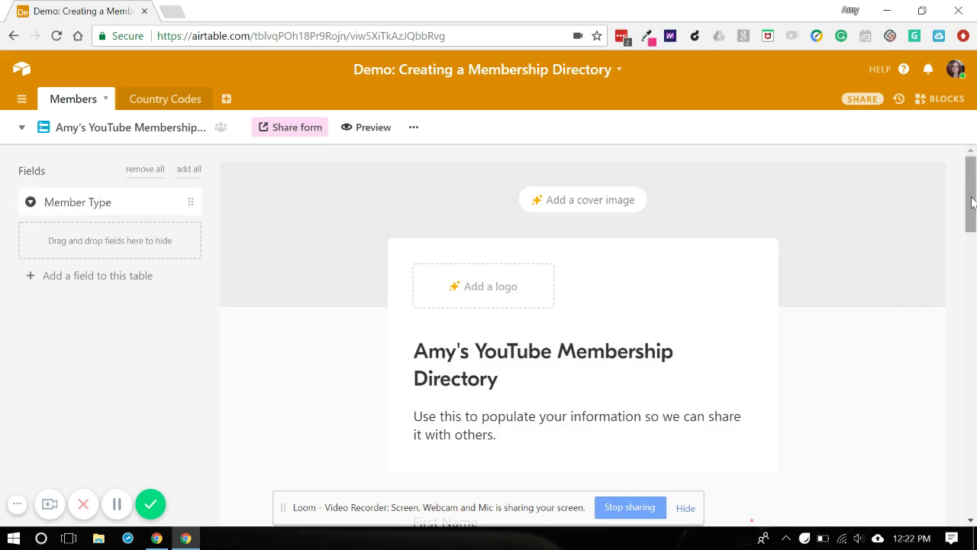
drag(972, 202, 972, 238)
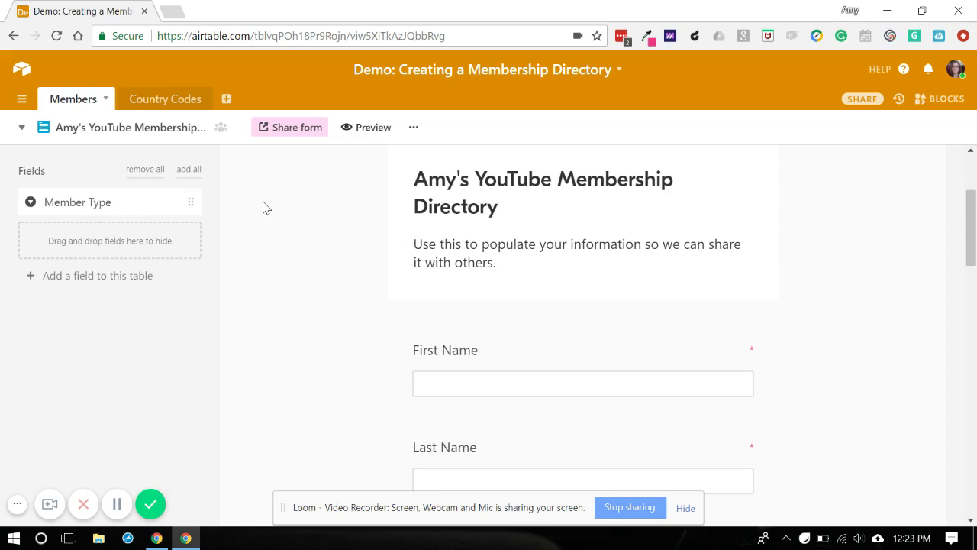
drag(971, 253, 974, 197)
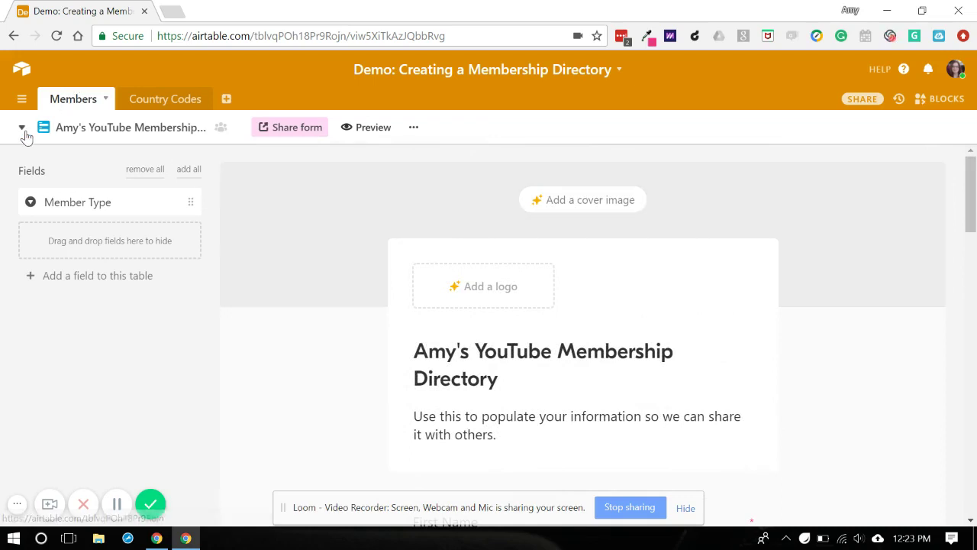
click(22, 128)
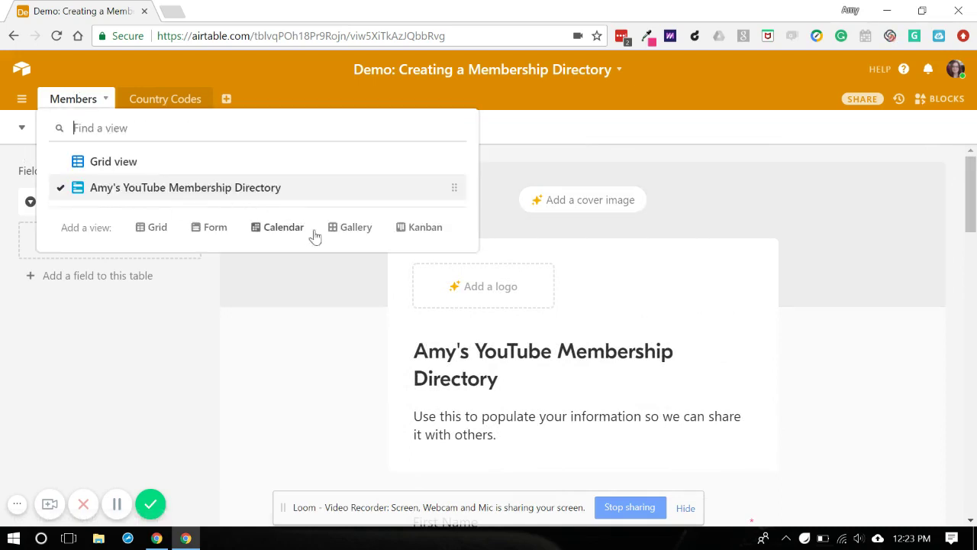
click(260, 86)
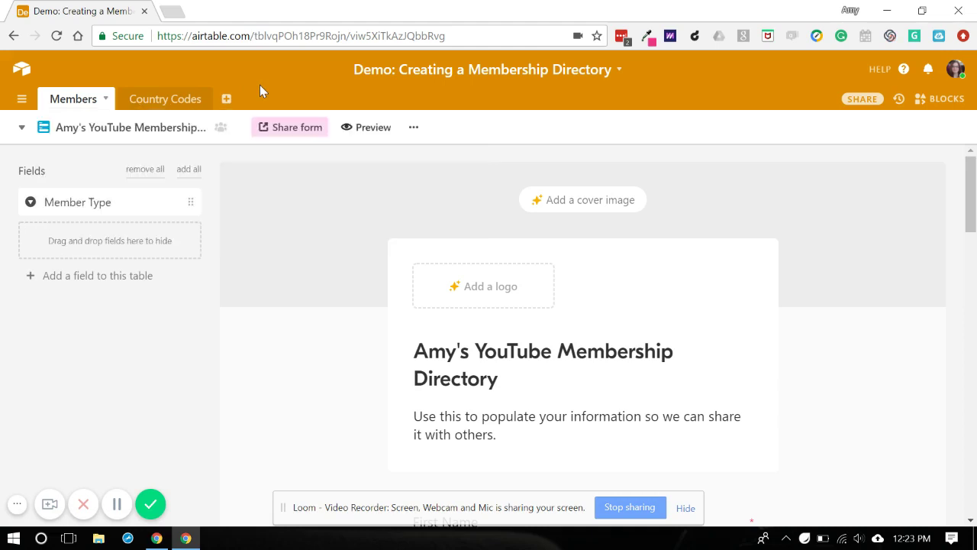